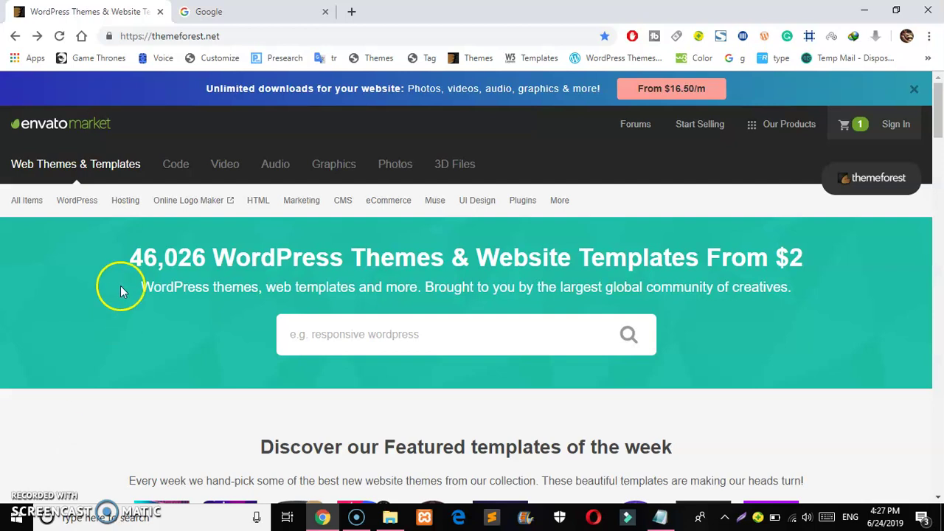
Dismiss the promotional banner and open the list of popular WordPress items.
left_click(914, 89)
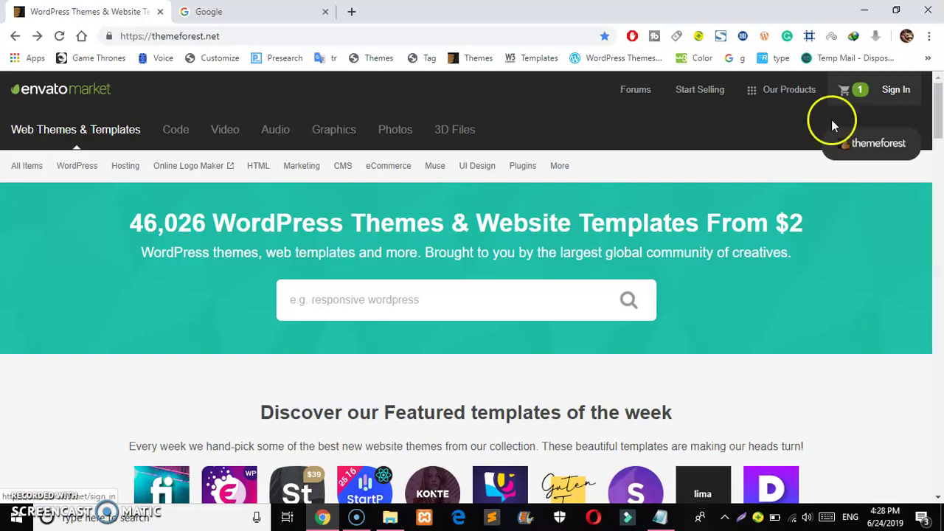
mouse_move(81, 165)
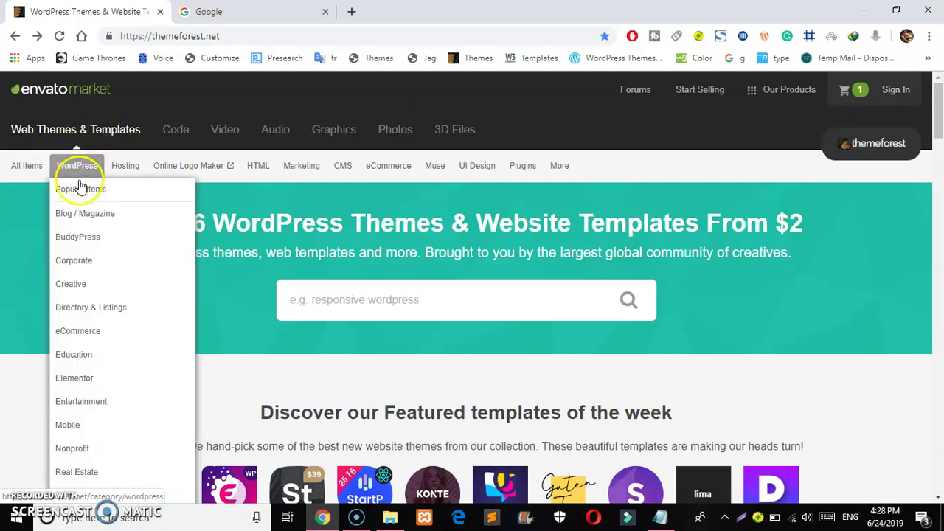
left_click(79, 188)
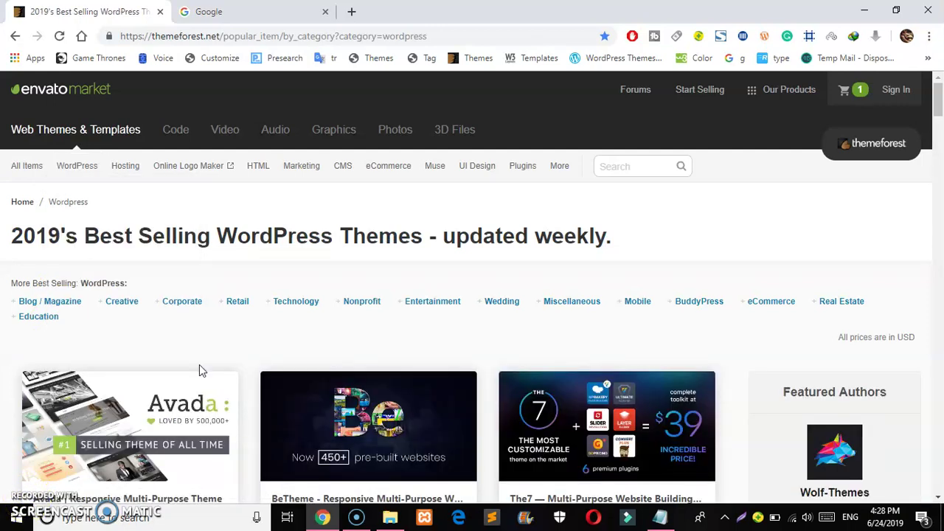
Look over the best-selling WordPress themes and open the item page of the Avada Responsive Multi-Purpose Theme.
scroll(199, 370, "down", 1)
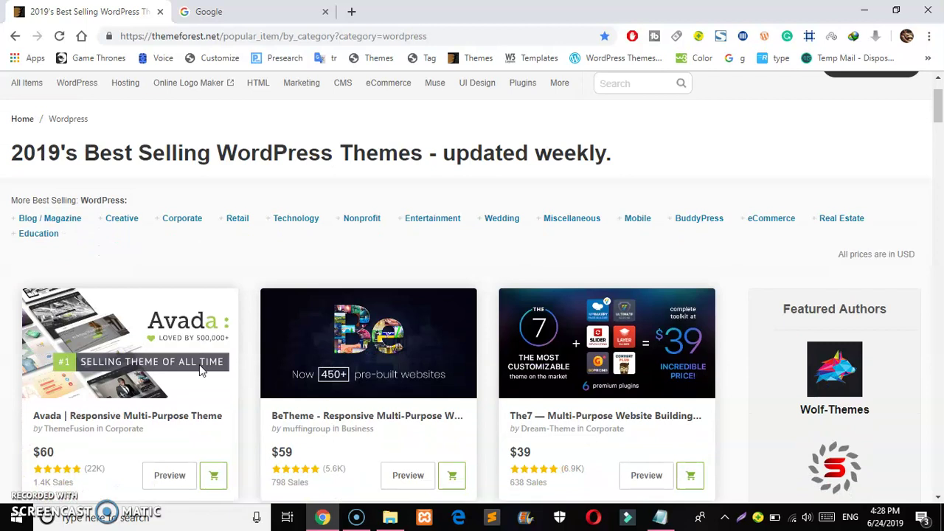
scroll(200, 367, "down", 2)
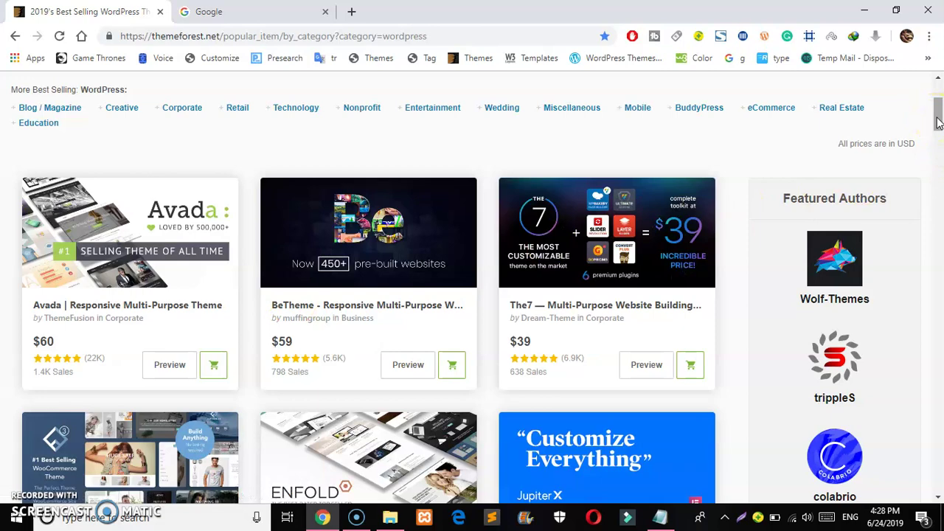
left_click_drag(938, 122, 933, 230)
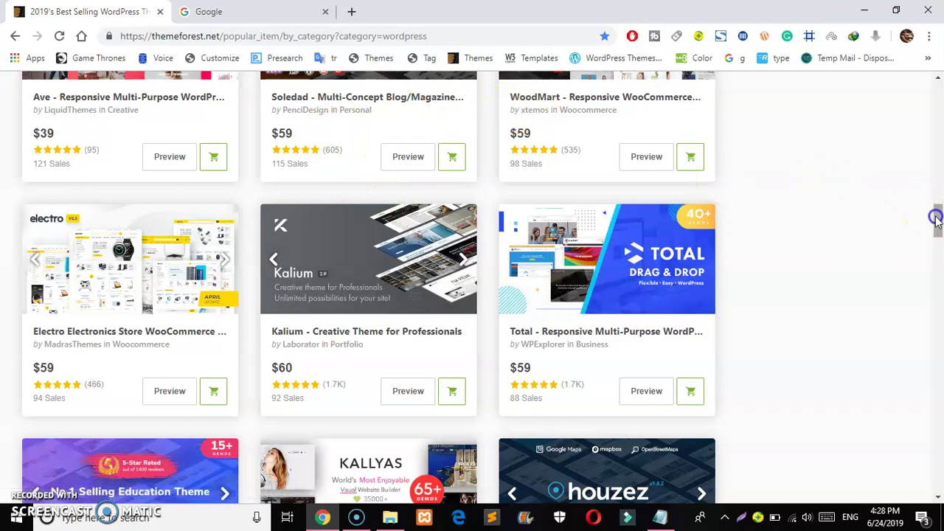
scroll(936, 217, "up", 3)
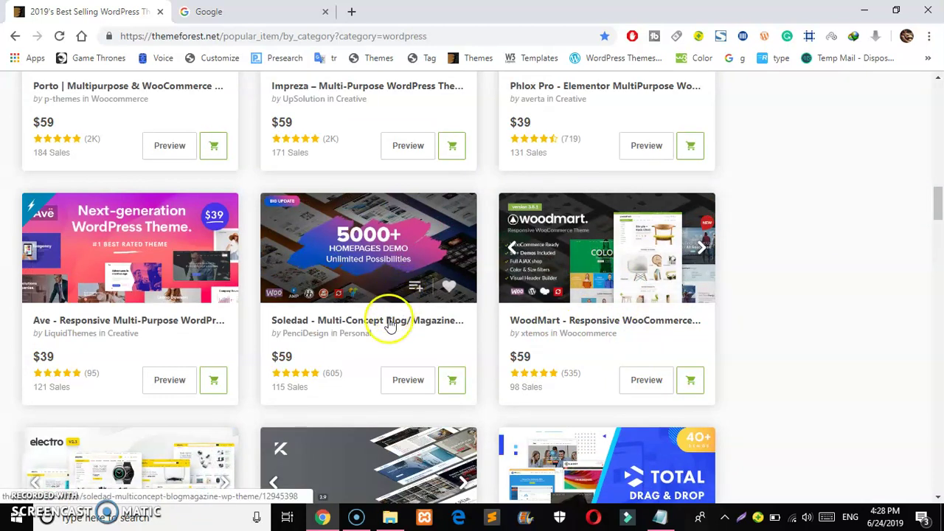
left_click_drag(942, 205, 938, 125)
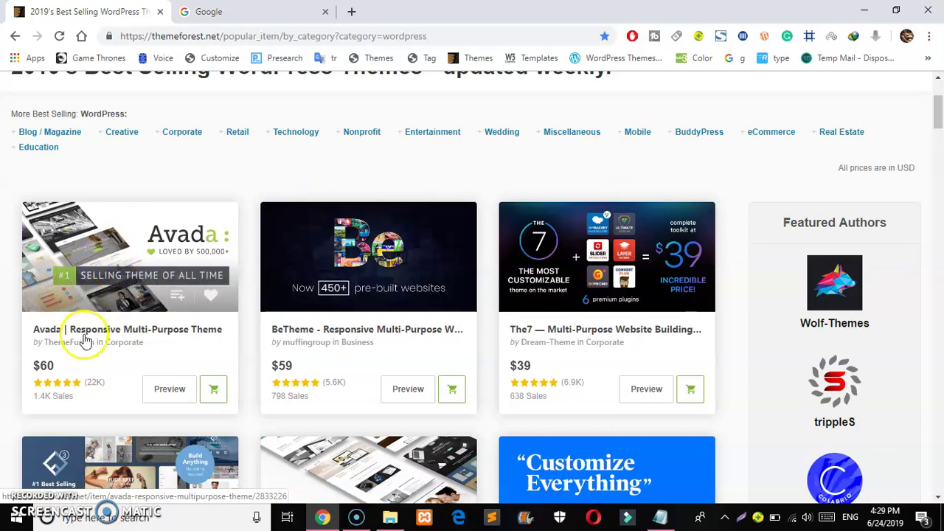
left_click(137, 250)
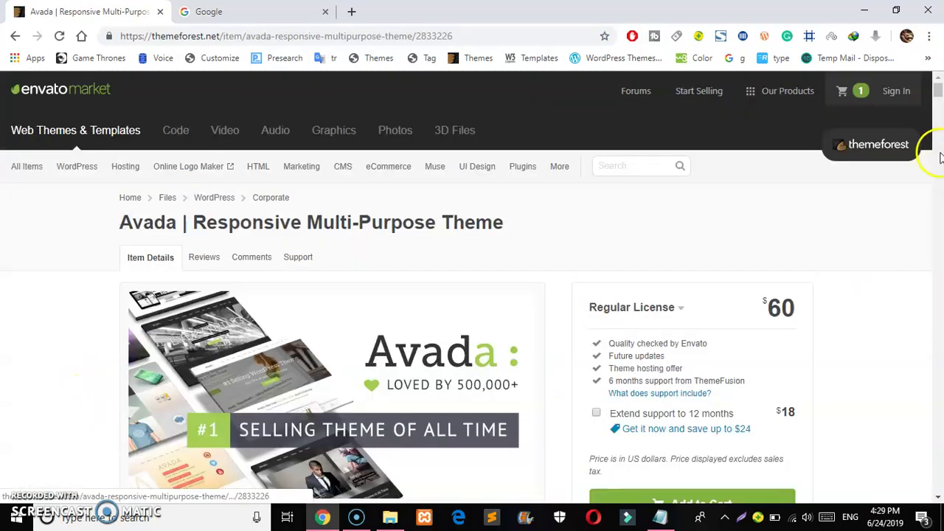
Open the Avada theme's live preview in a new browser tab.
left_click(940, 96)
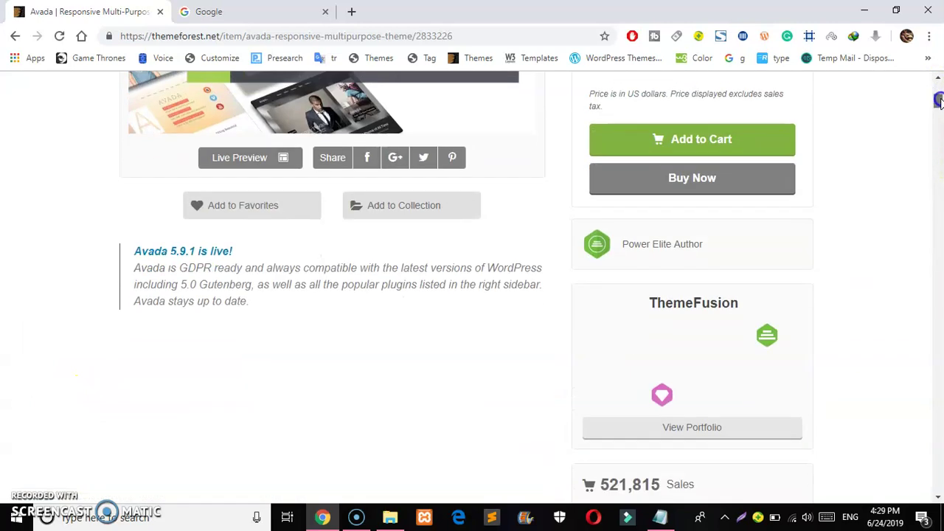
scroll(940, 96, "up", 2)
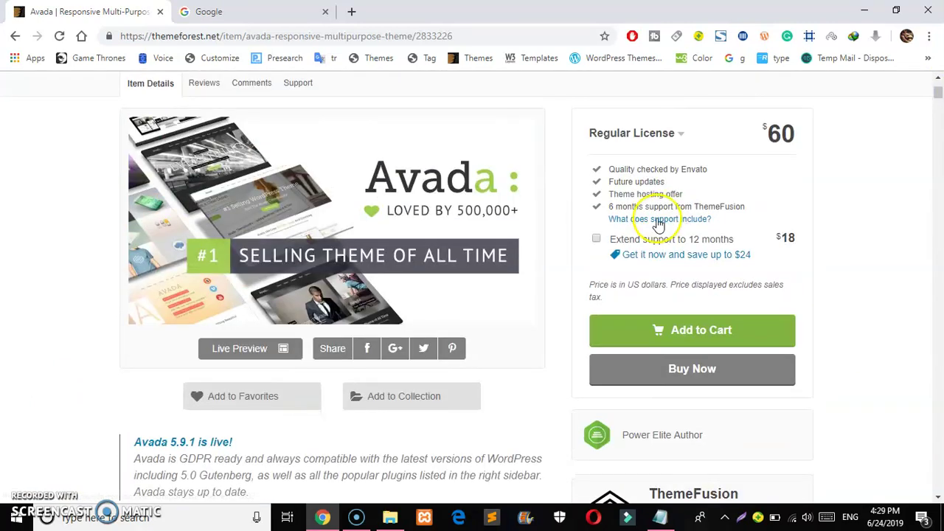
left_click(257, 356)
right_click(256, 355)
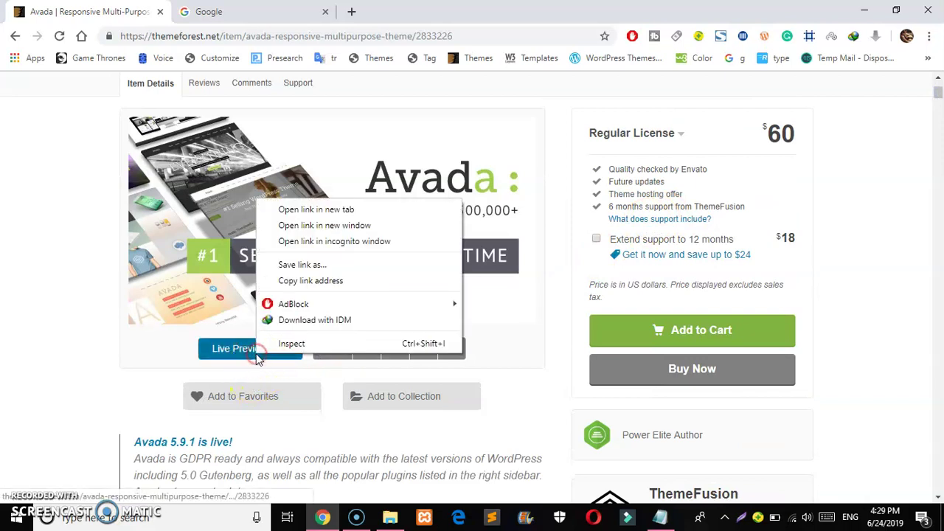
left_click(336, 208)
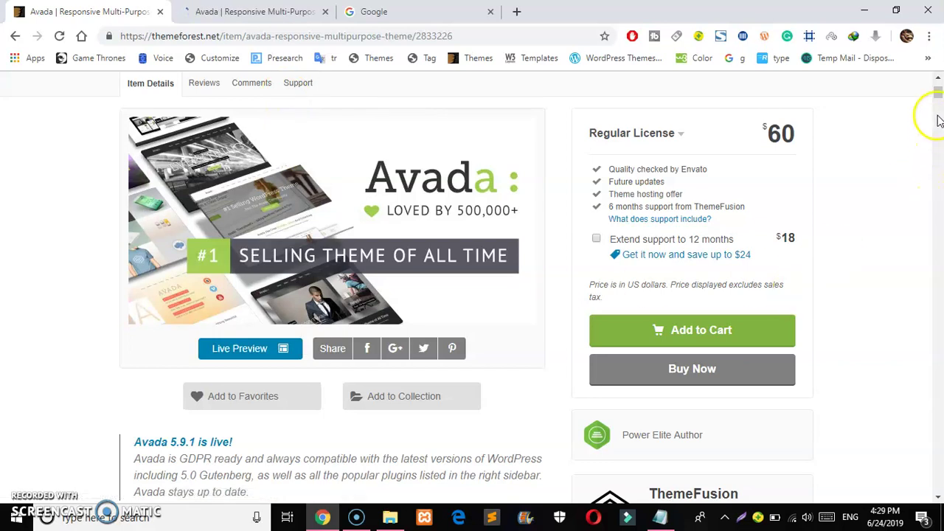
Examine Avada's regular license price and item details, and highlight the theme's sales count.
left_click_drag(792, 135, 762, 136)
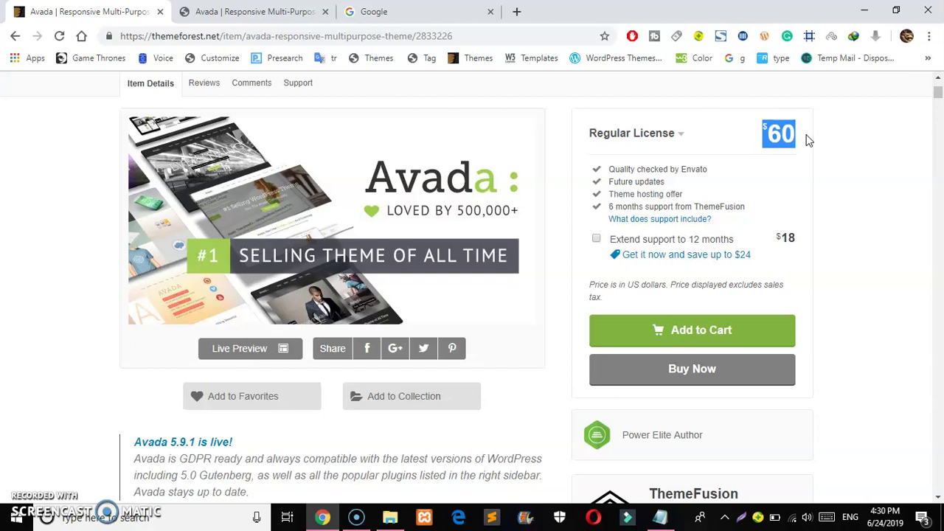
left_click(932, 102)
key("ctrl+a")
left_click(915, 152)
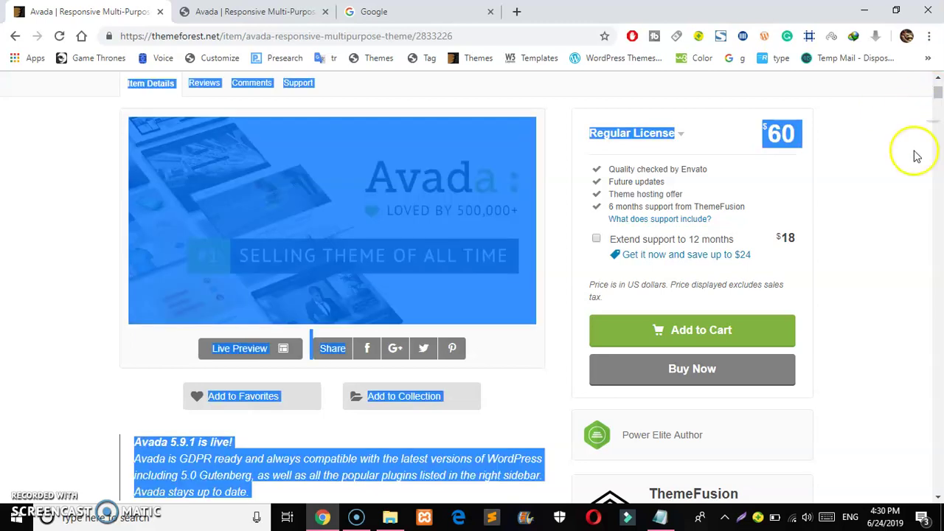
scroll(943, 297, "down", 4)
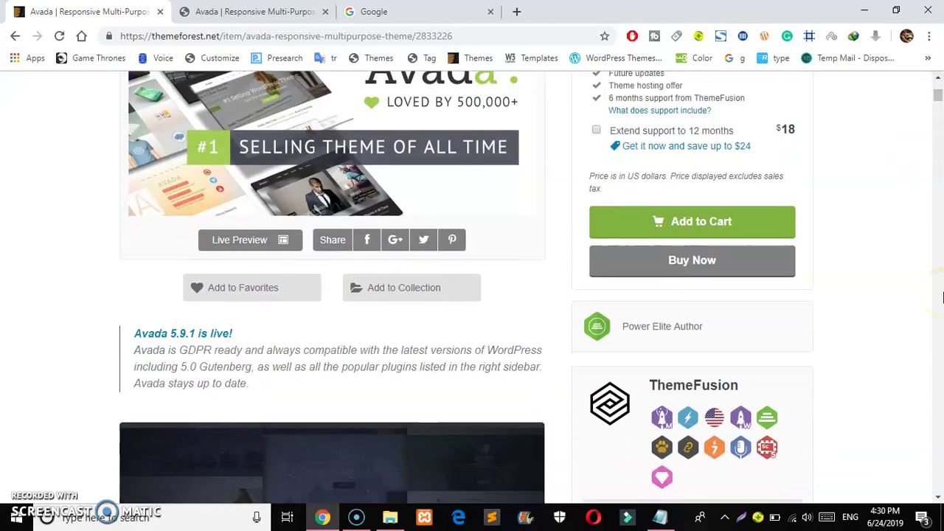
scroll(942, 296, "down", 2)
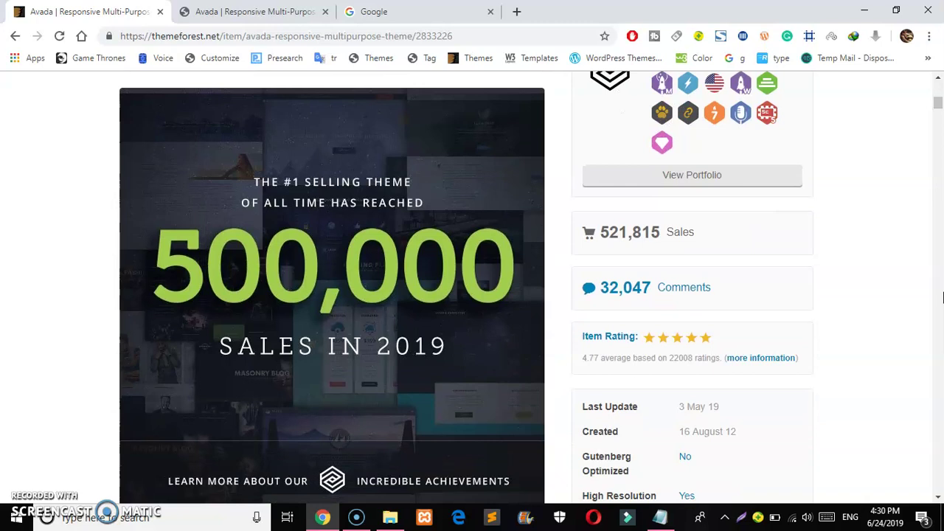
scroll(943, 297, "down", 1)
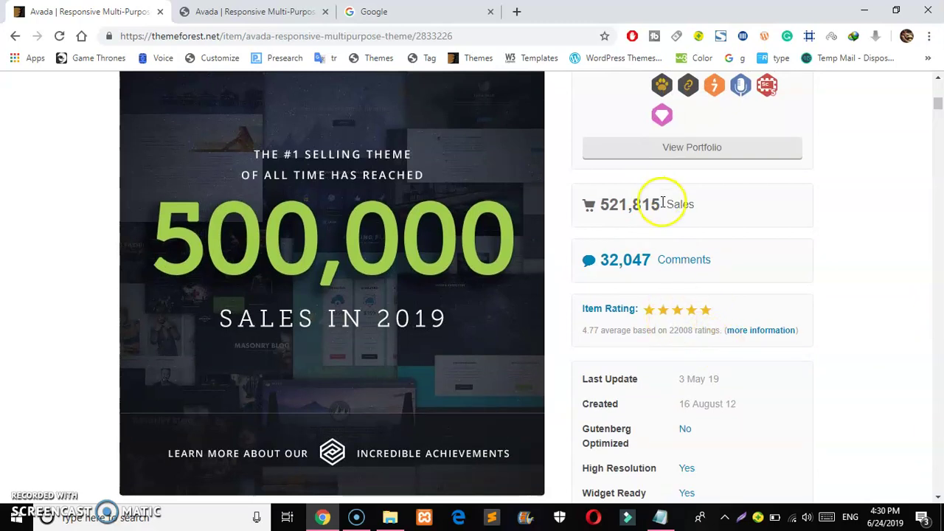
left_click_drag(661, 204, 604, 204)
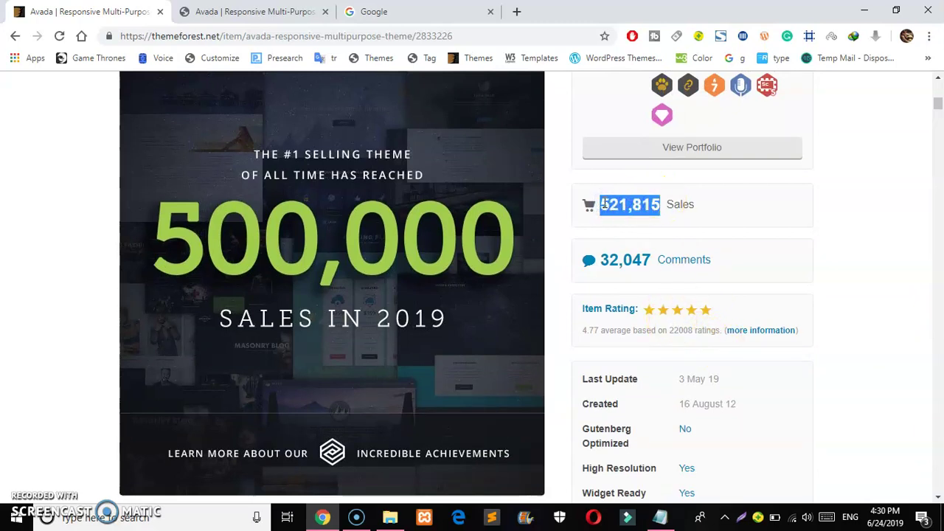
Search Google for "us dollar bangladesh taka" and convert 521815 United States Dollars to Bangladeshi Taka.
left_click(375, 11)
left_click(391, 263)
type("us ")
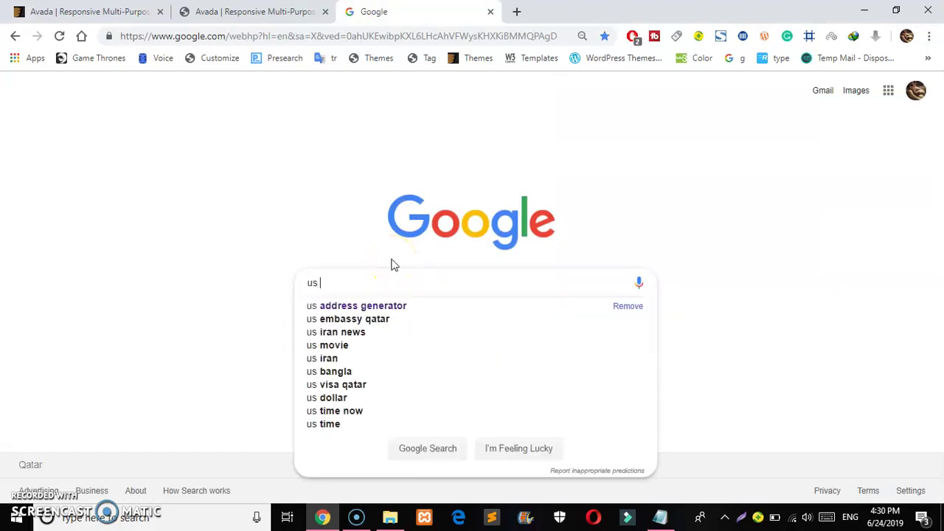
type("dollar ba")
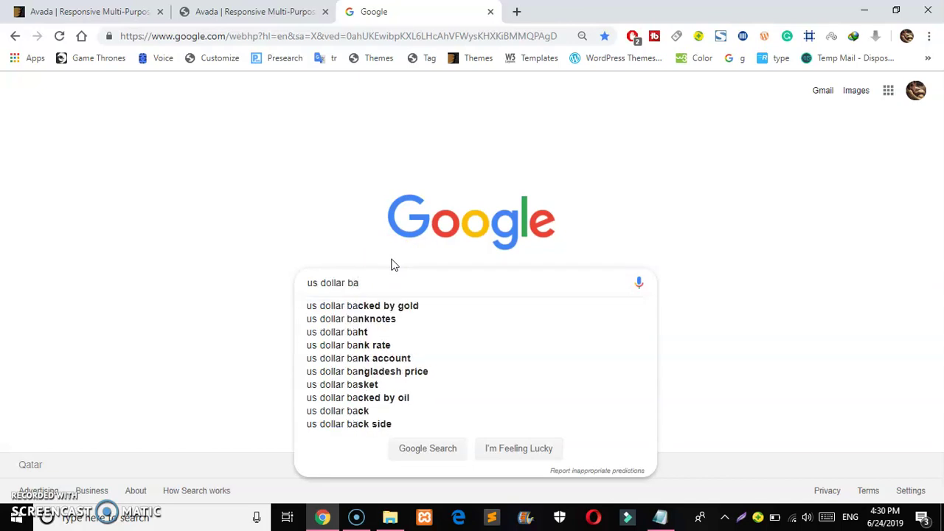
type("ngla")
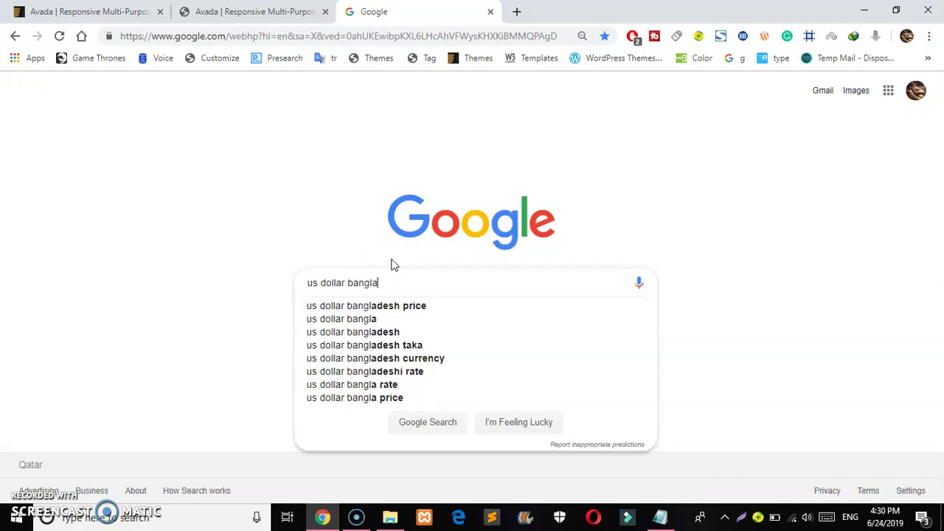
key("Down")
key("Down")
key("Down")
key("Down")
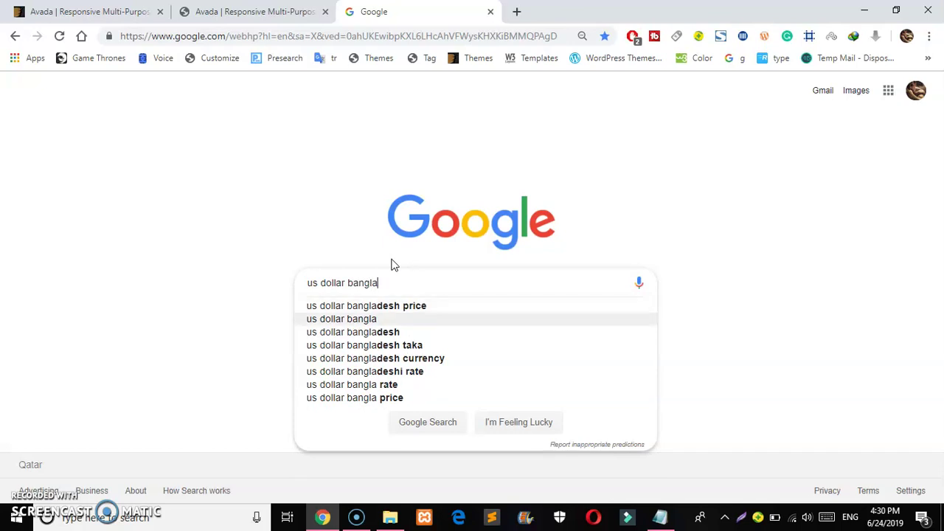
key("Return")
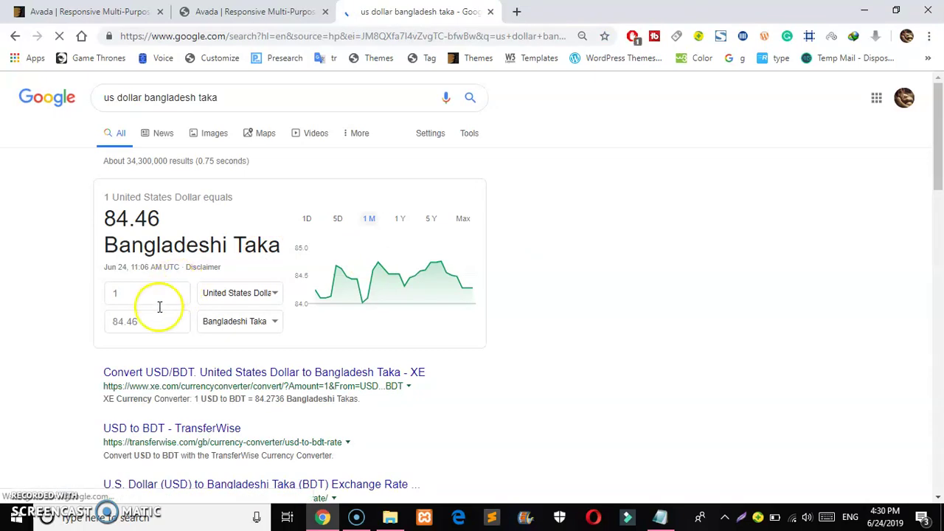
left_click(163, 286)
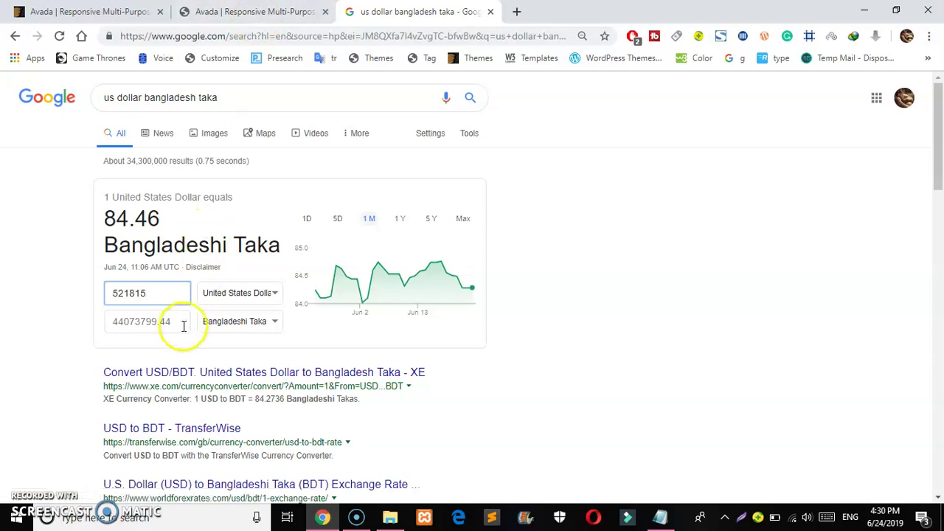
Return to the Avada item page and examine its license details and Fusion Builder description.
left_click(254, 9)
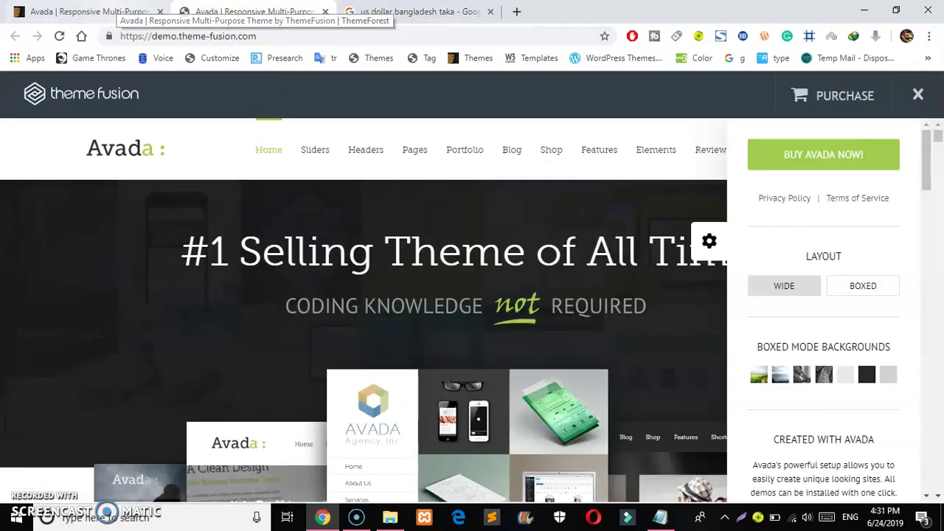
key("ctrl+shift+Tab")
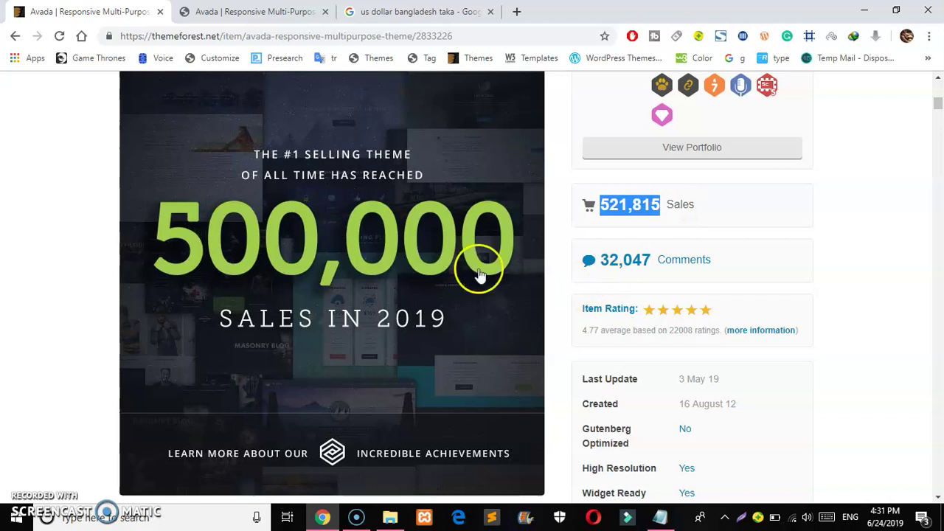
left_click_drag(938, 107, 940, 96)
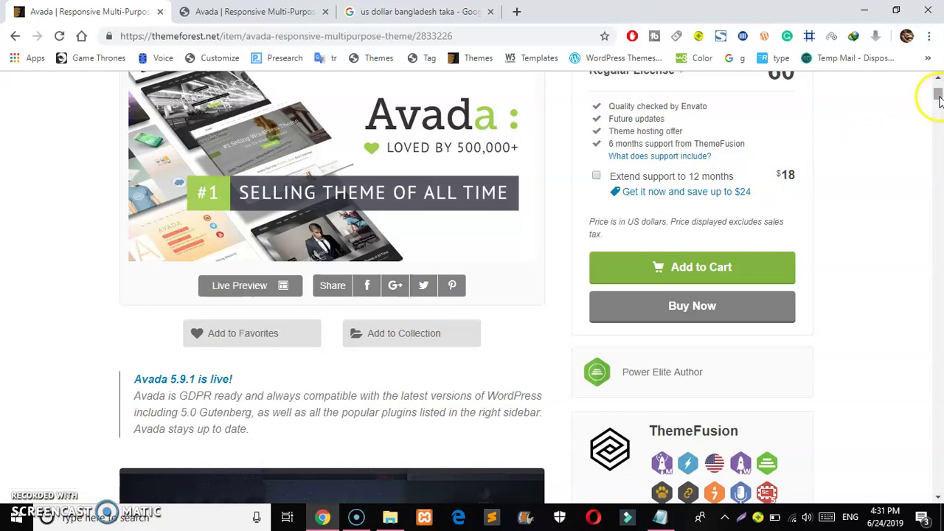
left_click_drag(939, 97, 939, 94)
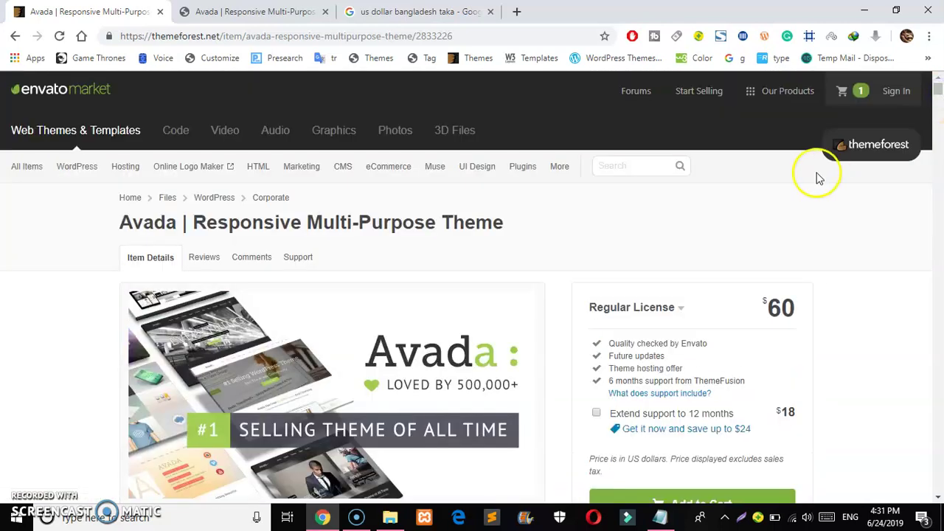
left_click_drag(939, 90, 938, 199)
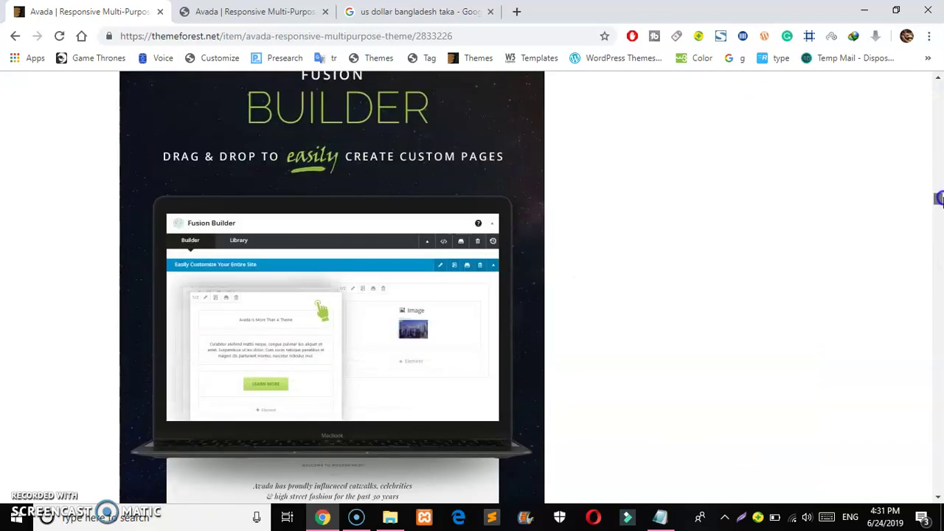
Examine the header options and homepage sections in Avada's live preview, also trying the demo without the preview frame.
left_click(280, 9)
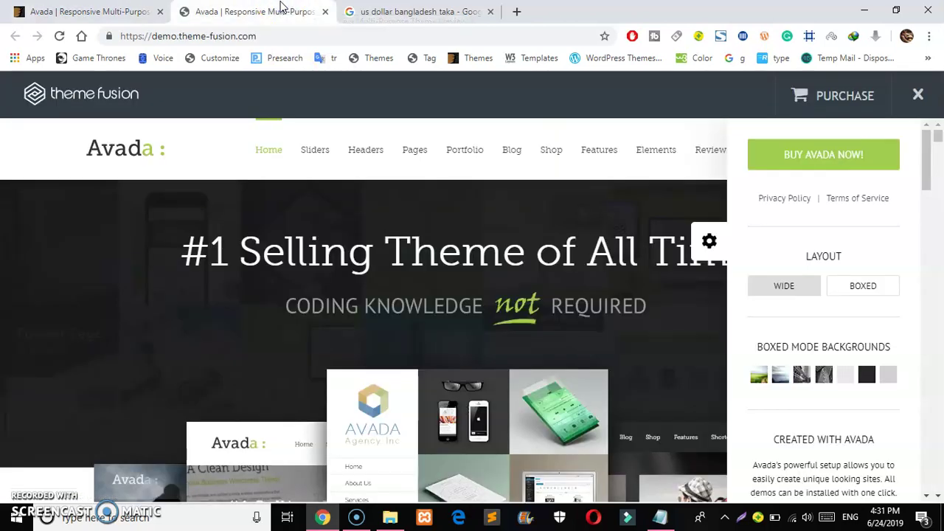
mouse_move(361, 152)
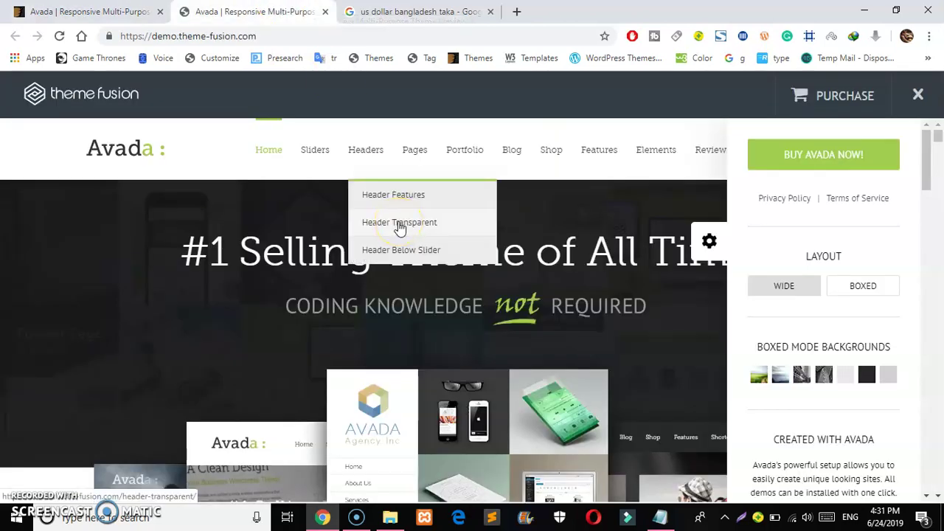
left_click(921, 101)
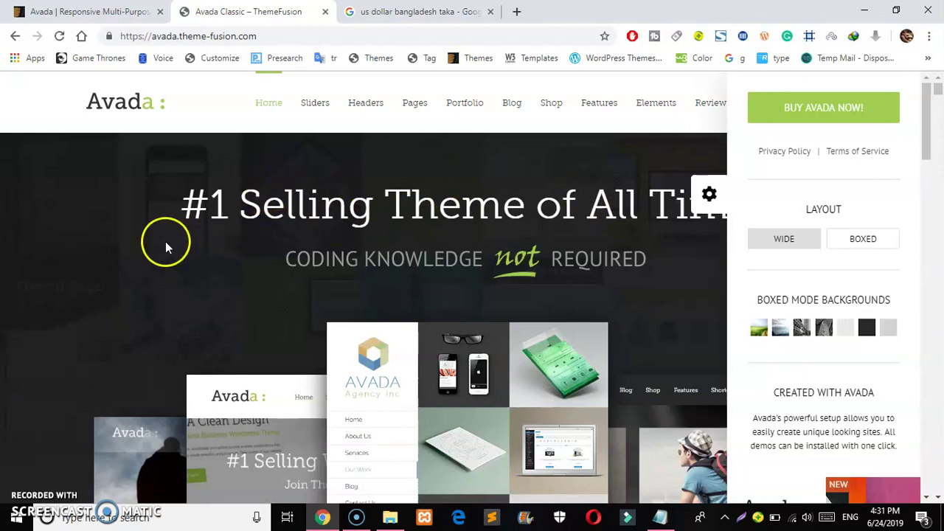
left_click(12, 35)
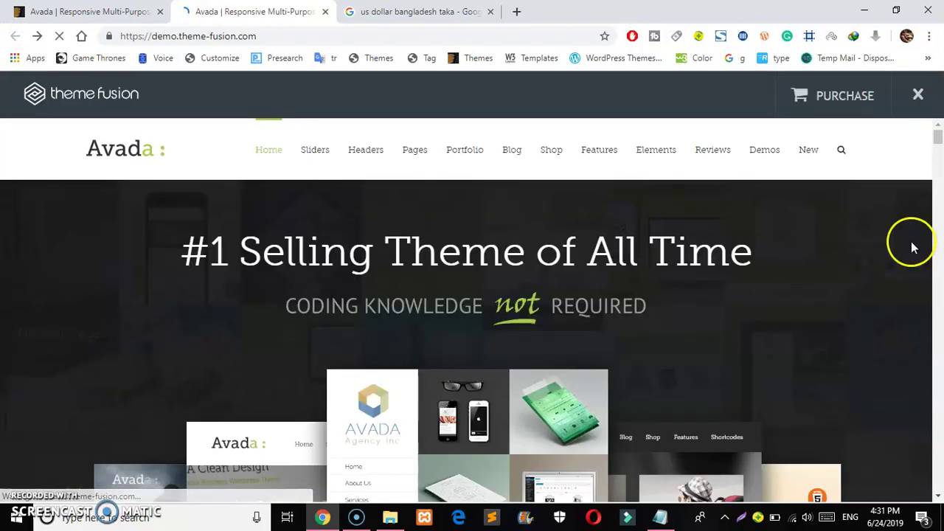
left_click_drag(938, 140, 935, 321)
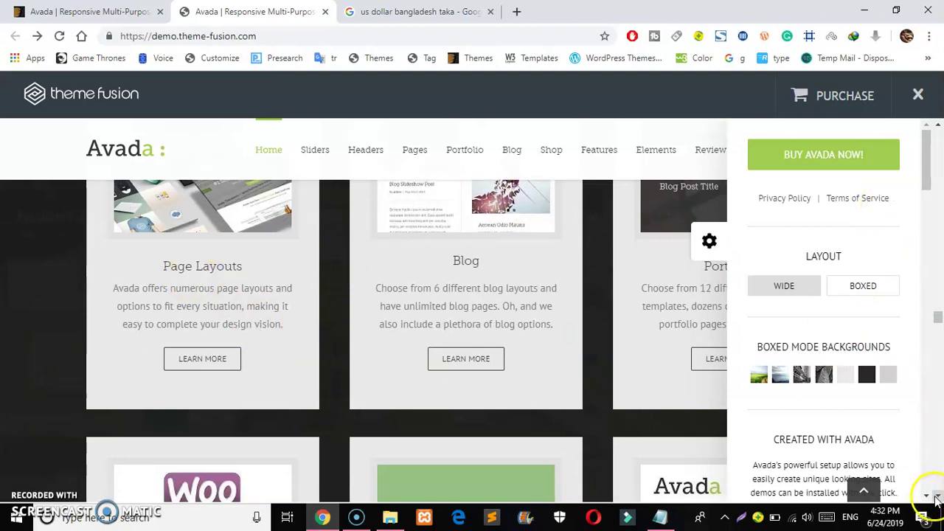
Open wpthemify.com in place of the Google currency conversion results.
scroll(935, 500, "down", 3)
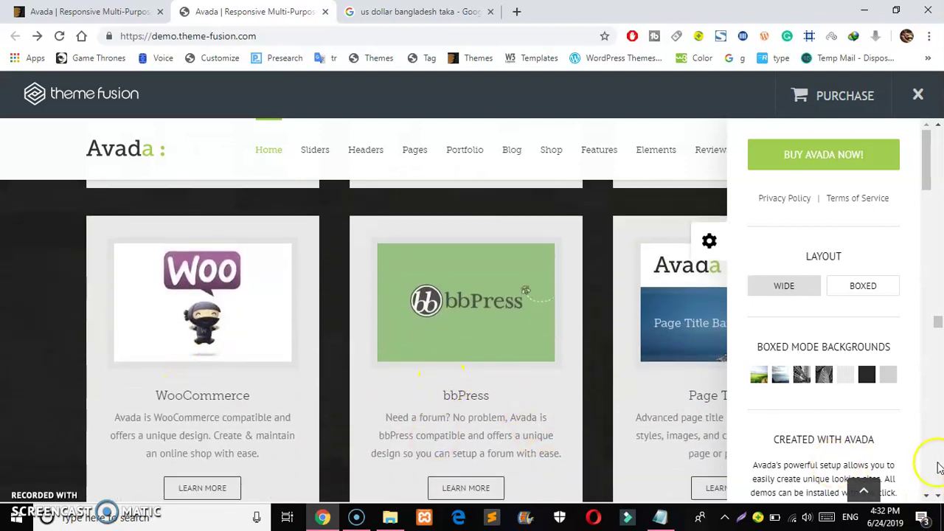
left_click(457, 7)
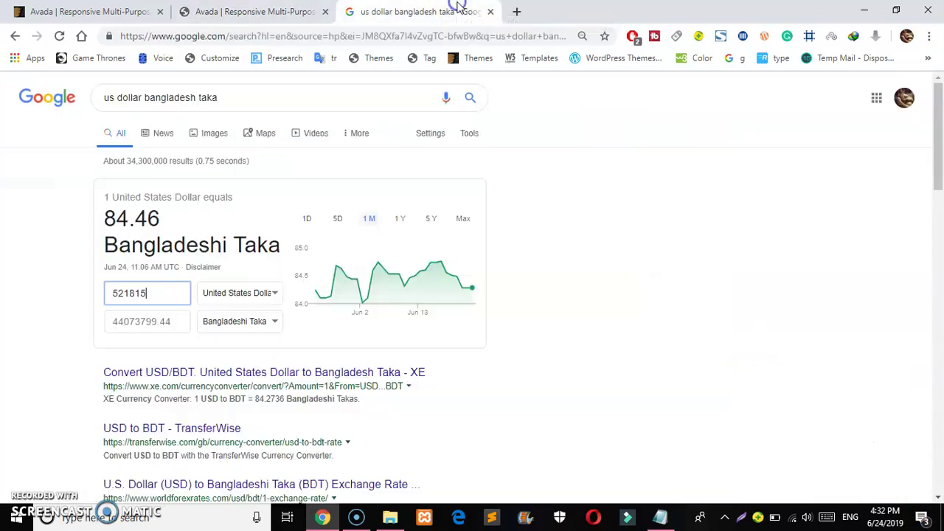
left_click(405, 35)
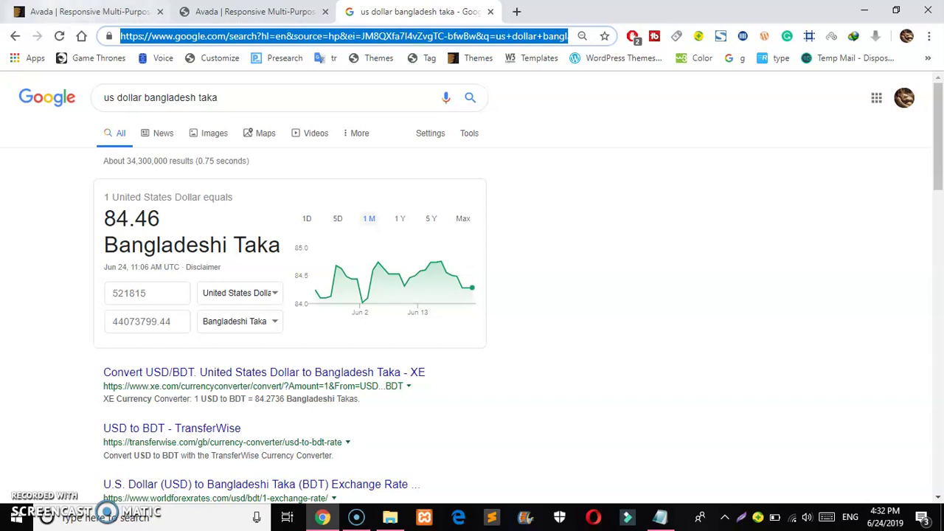
left_click(124, 11)
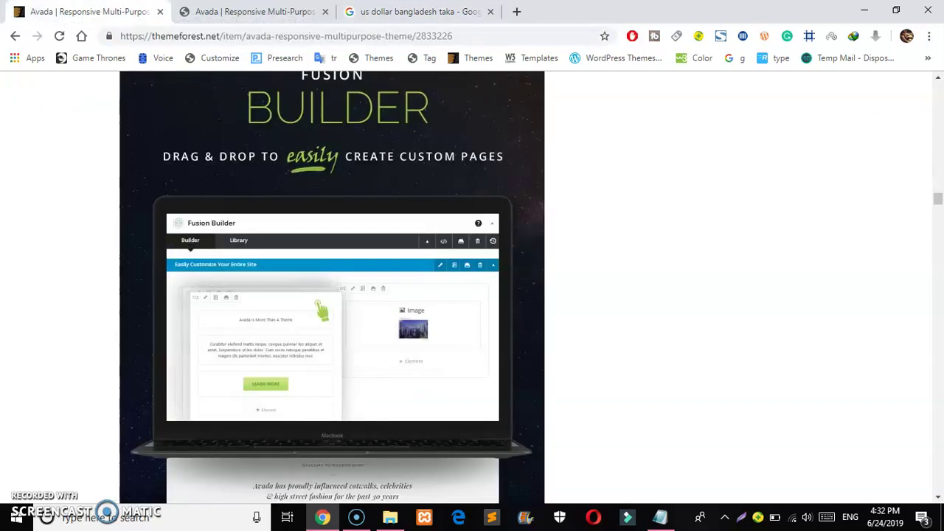
left_click(299, 21)
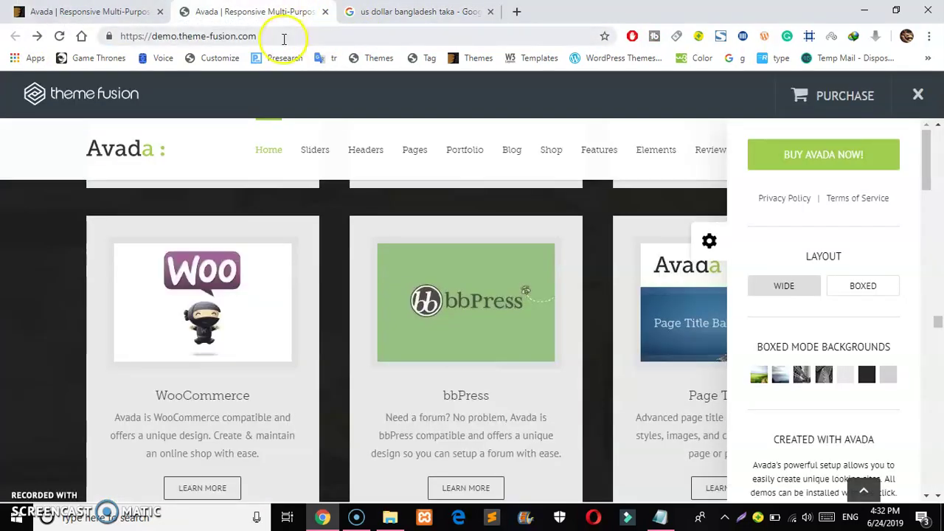
left_click(284, 38)
left_click(410, 11)
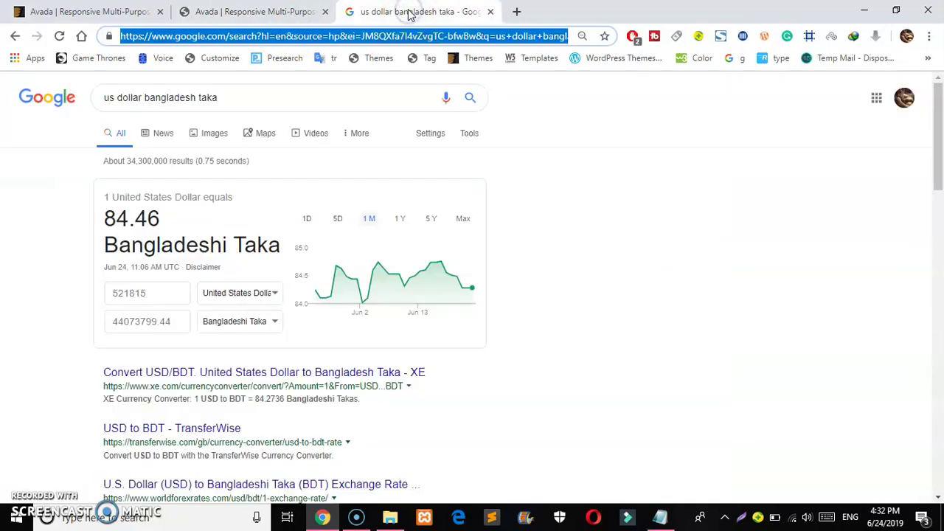
type("wp")
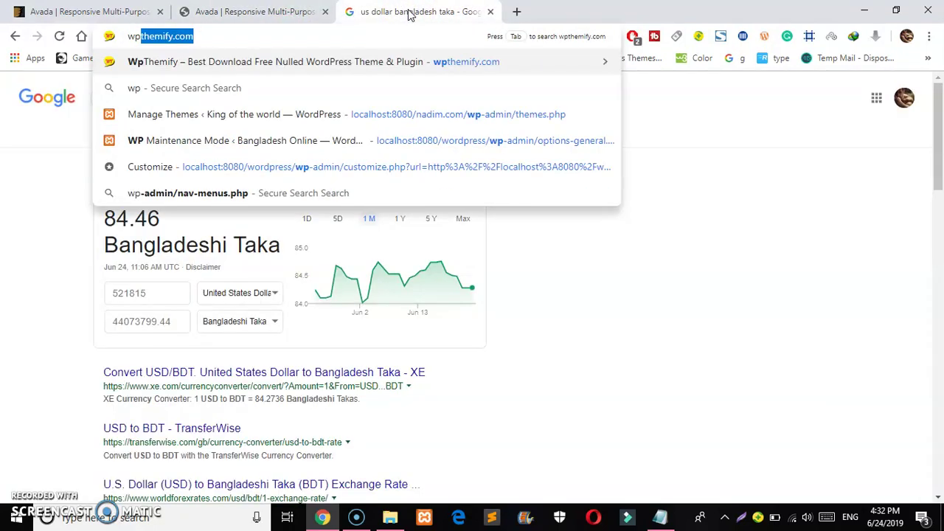
key("Return")
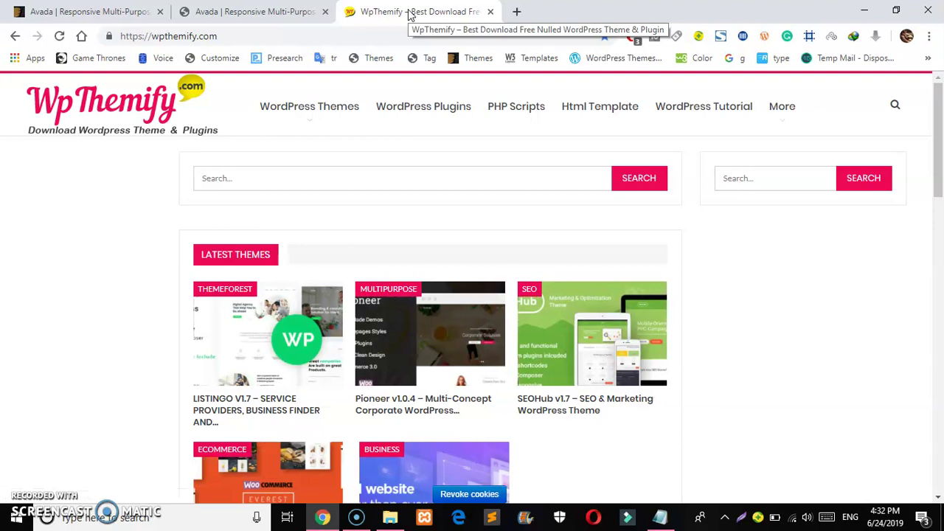
left_click(176, 28)
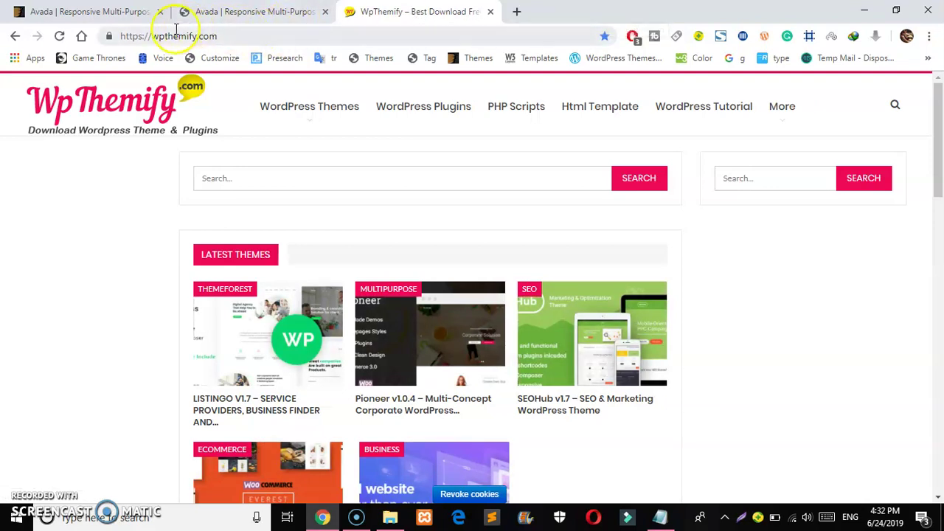
left_click(281, 139)
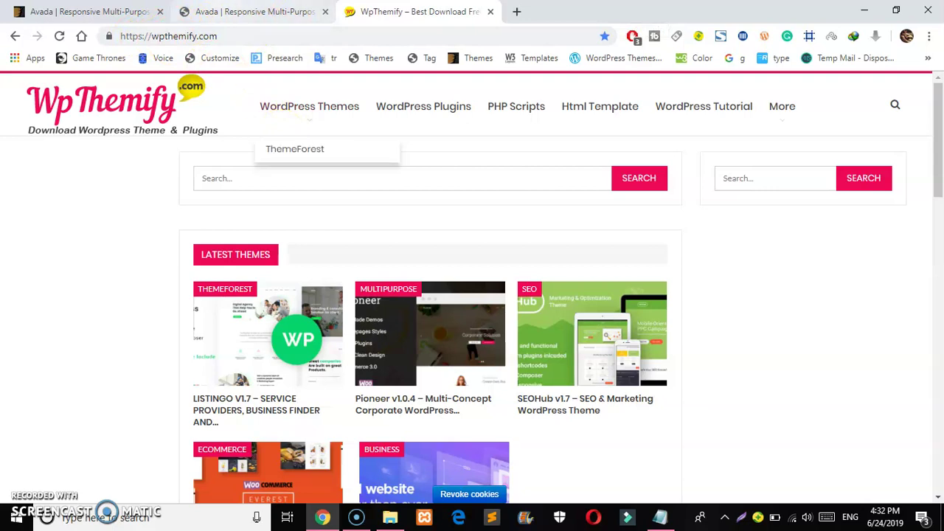
left_click(229, 11)
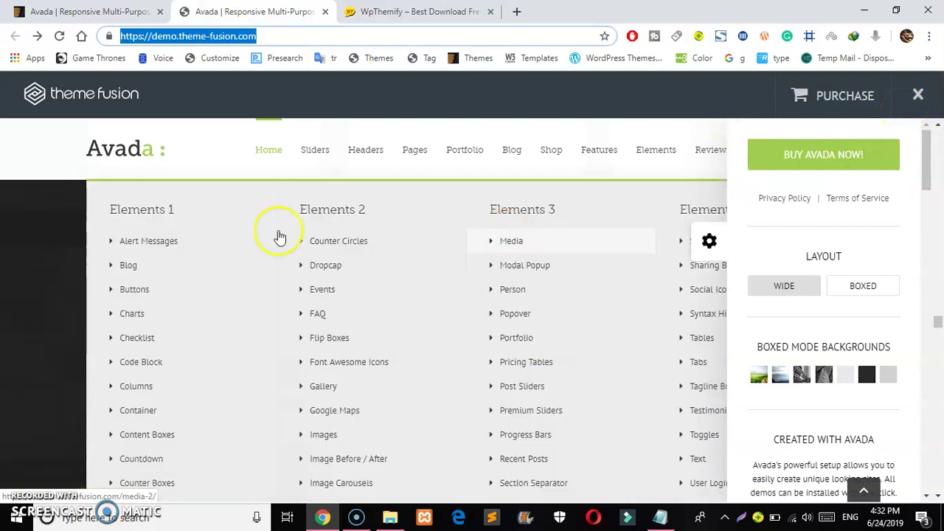
left_click(359, 12)
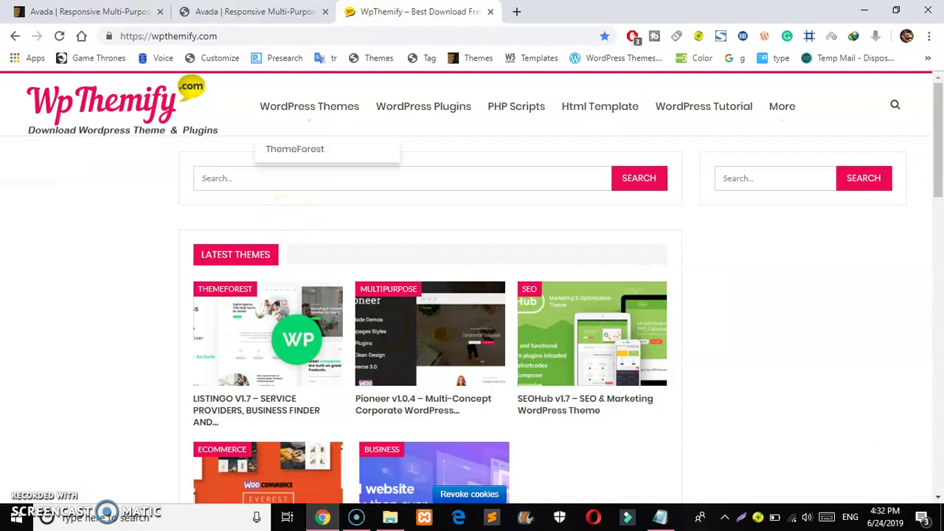
left_click(254, 12)
Copy the name "Avada" from the ThemeForest item title and search WpThemify for it.
left_click(89, 12)
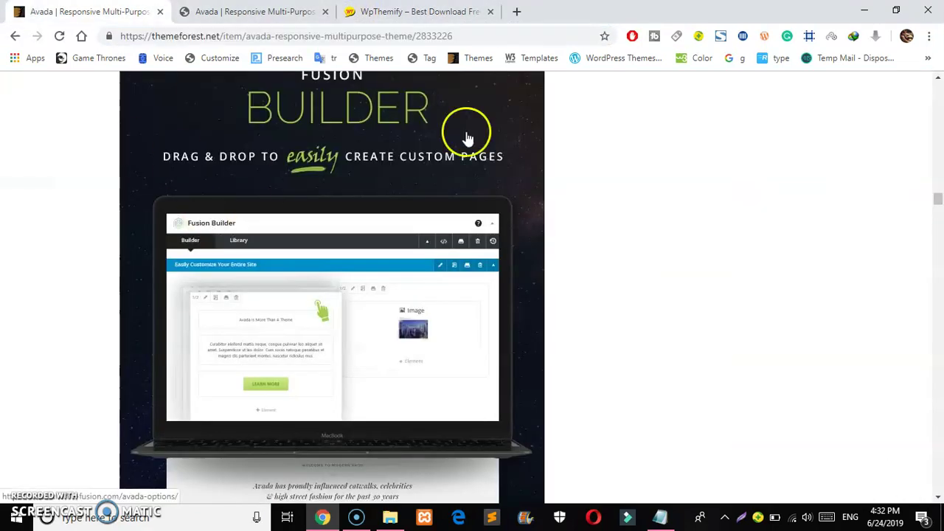
left_click_drag(937, 201, 939, 88)
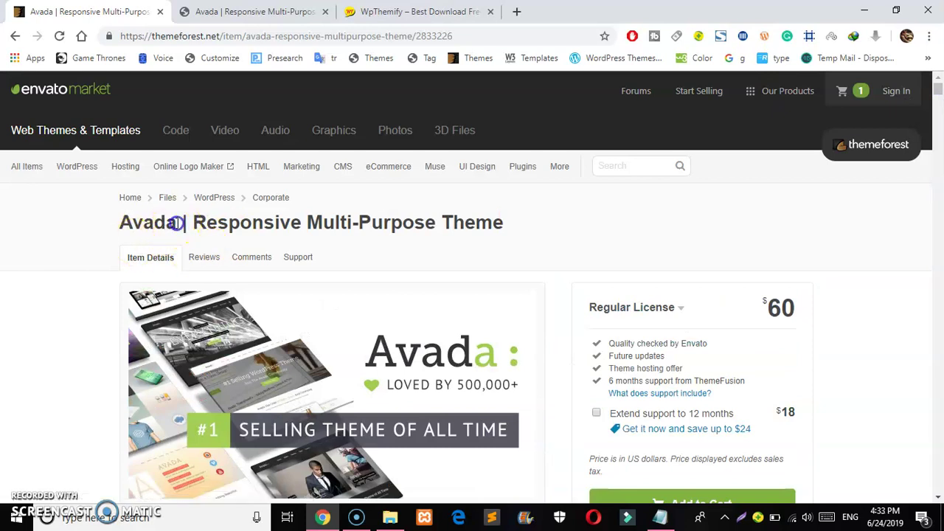
left_click_drag(177, 222, 109, 225)
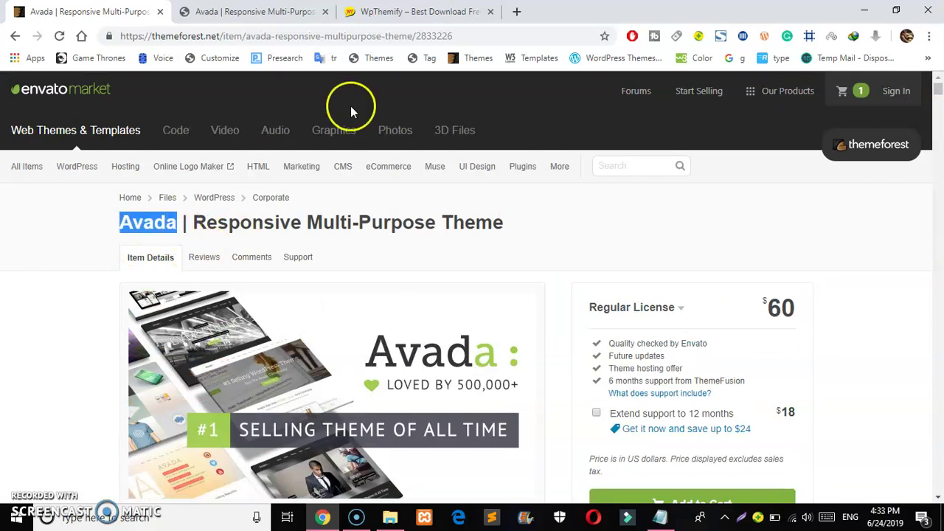
left_click(383, 8)
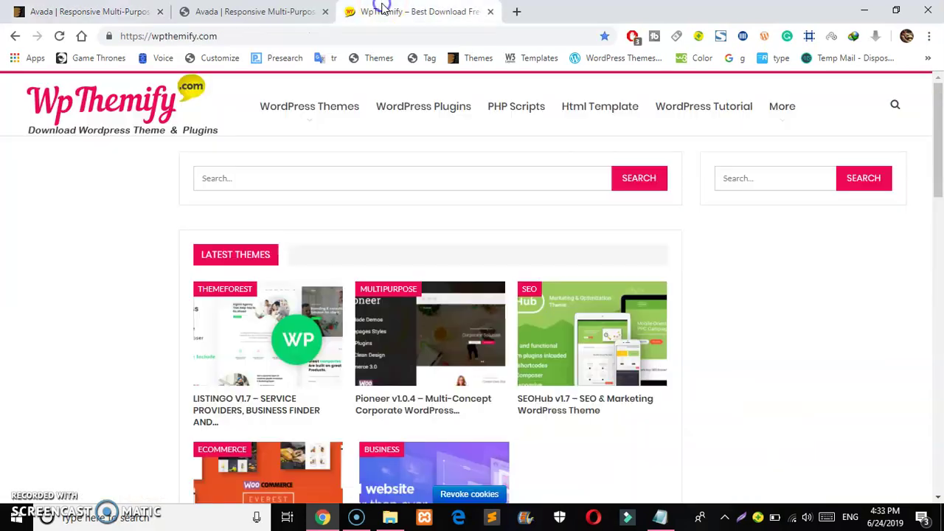
left_click(344, 178)
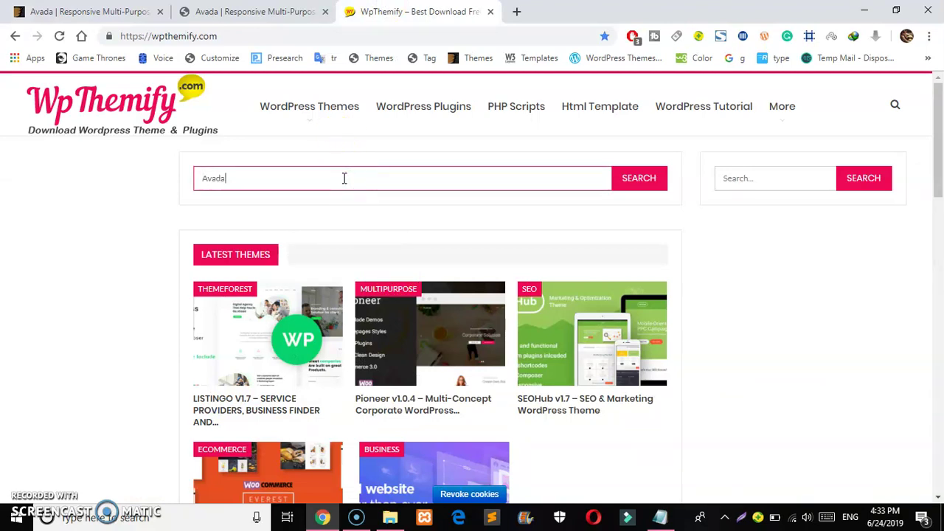
left_click(629, 186)
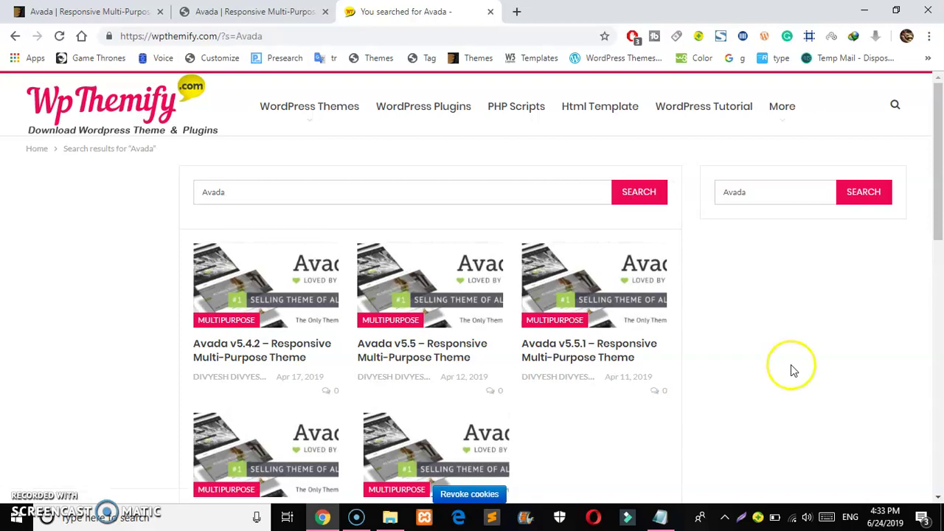
Browse the Avada search results, open the Avada v5.4.2 – Responsive Multi-Purpose Theme page and go to its download section.
left_click_drag(937, 222, 922, 408)
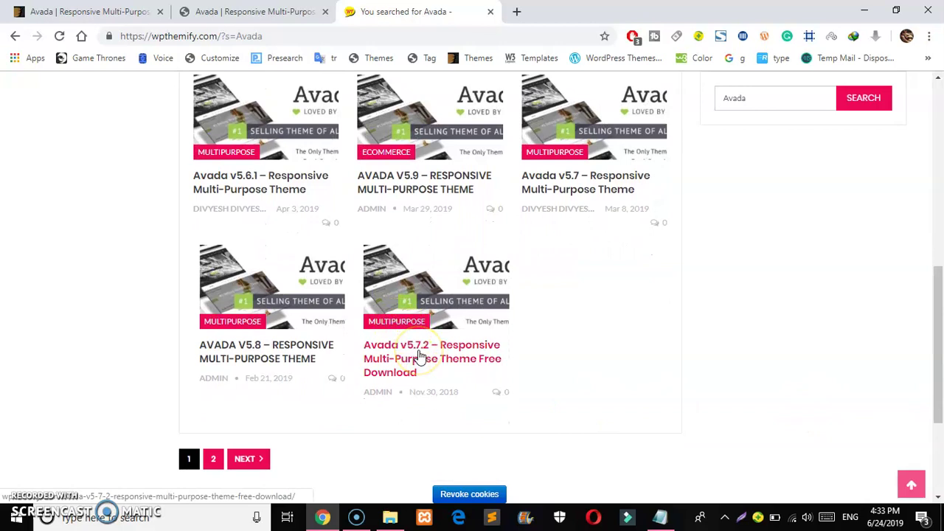
left_click_drag(942, 357, 933, 180)
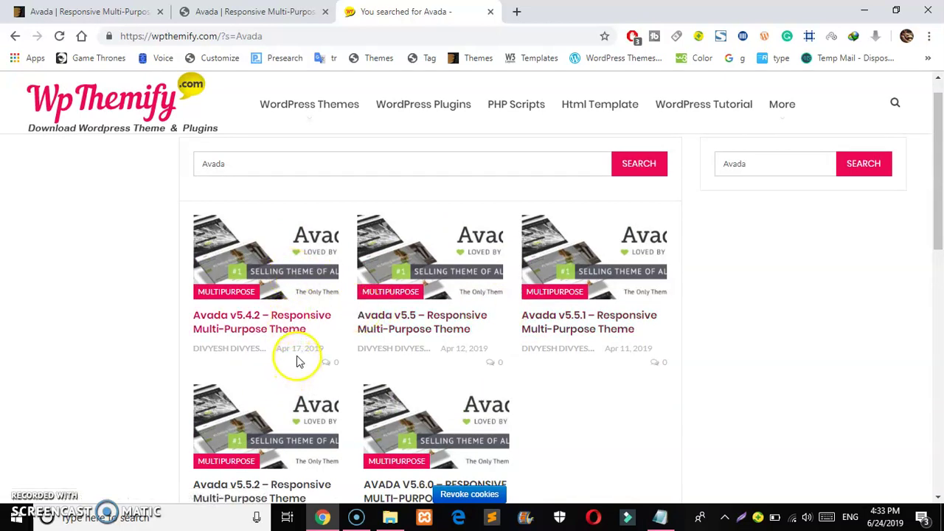
left_click(297, 260)
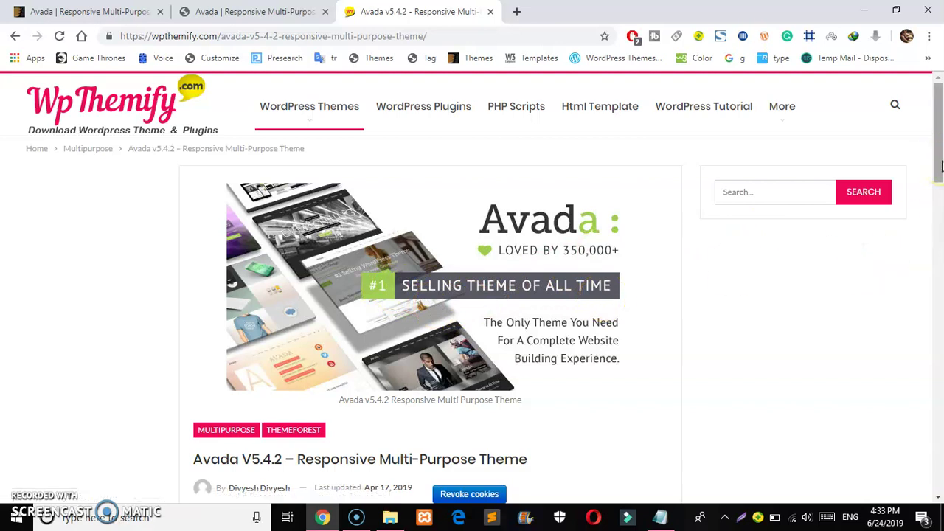
scroll(939, 166, "down", 1)
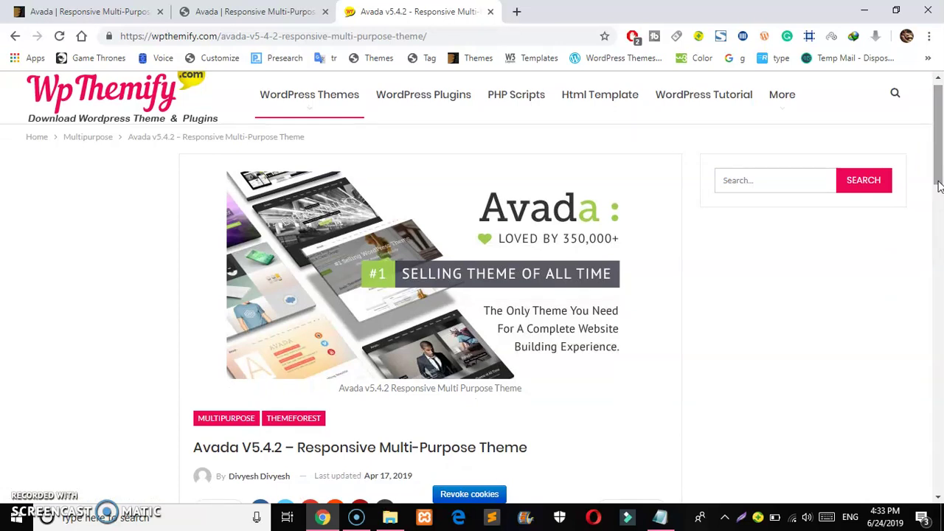
left_click_drag(938, 147, 939, 274)
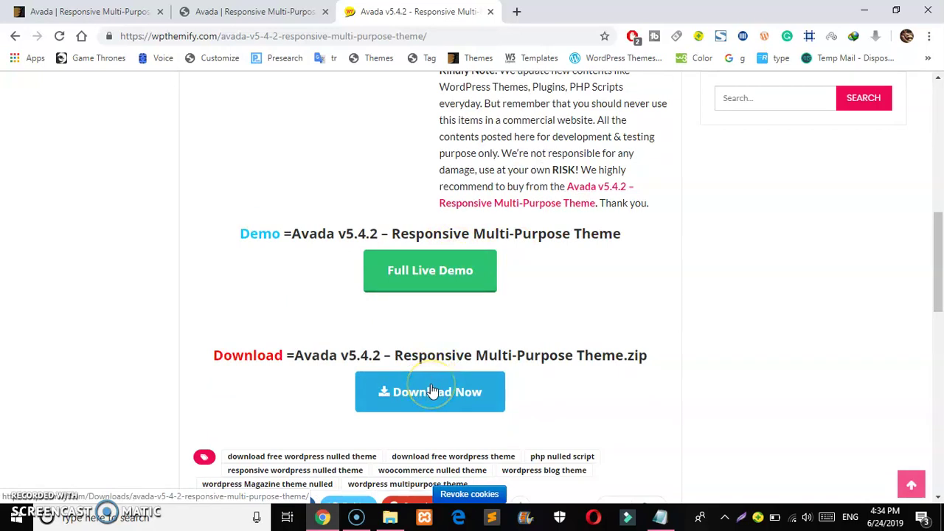
Open the Avada v5.4.2 download page from the theme's download link, keeping only one copy of it open.
left_click(228, 9)
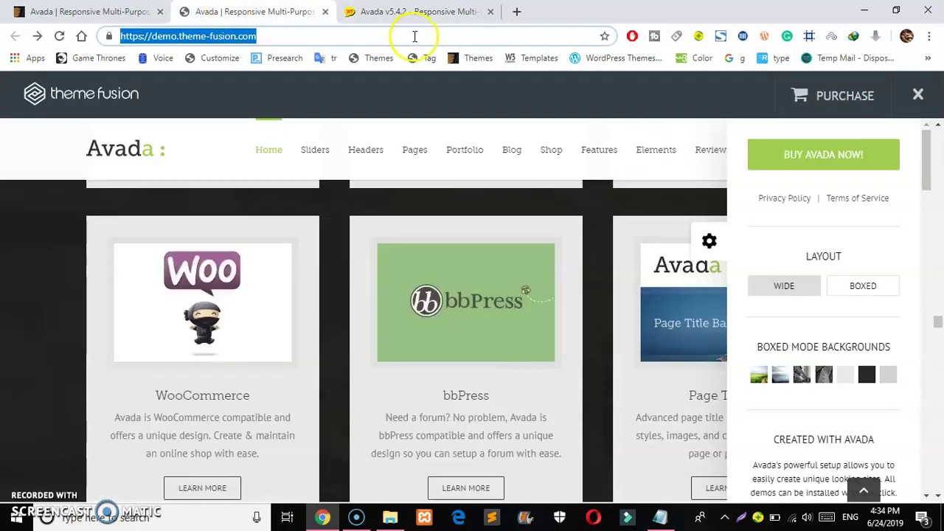
left_click(410, 11)
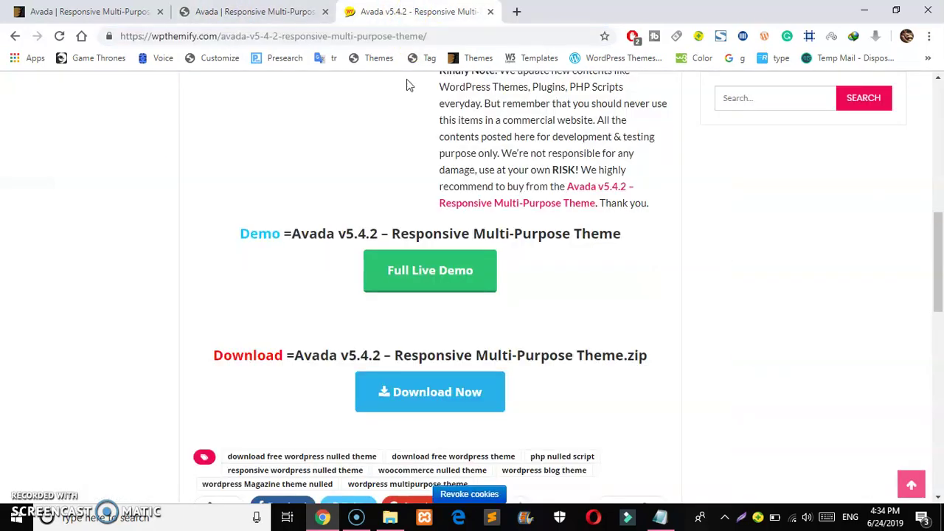
right_click(422, 395)
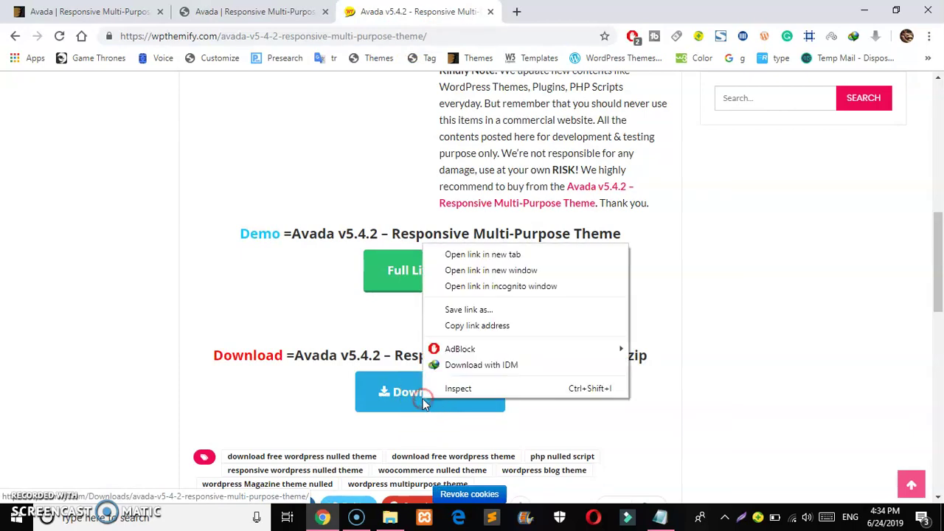
left_click(486, 257)
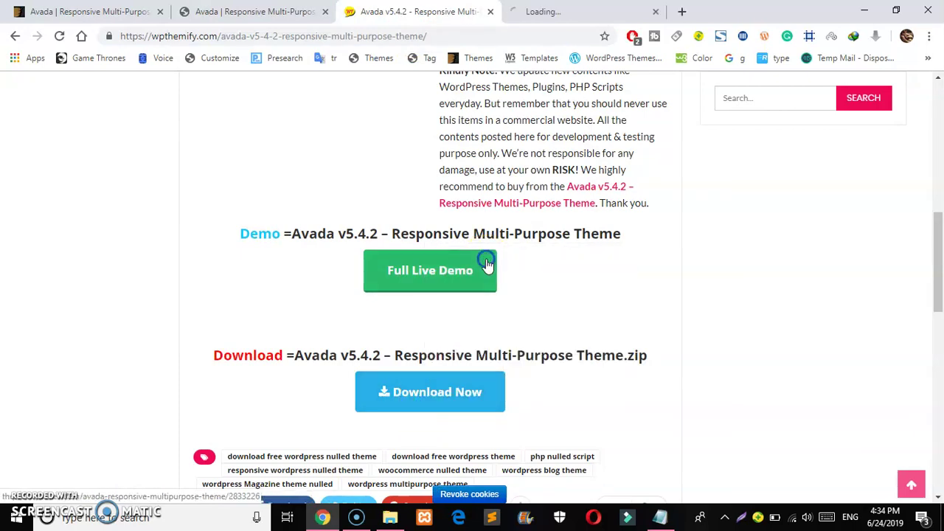
left_click(415, 414)
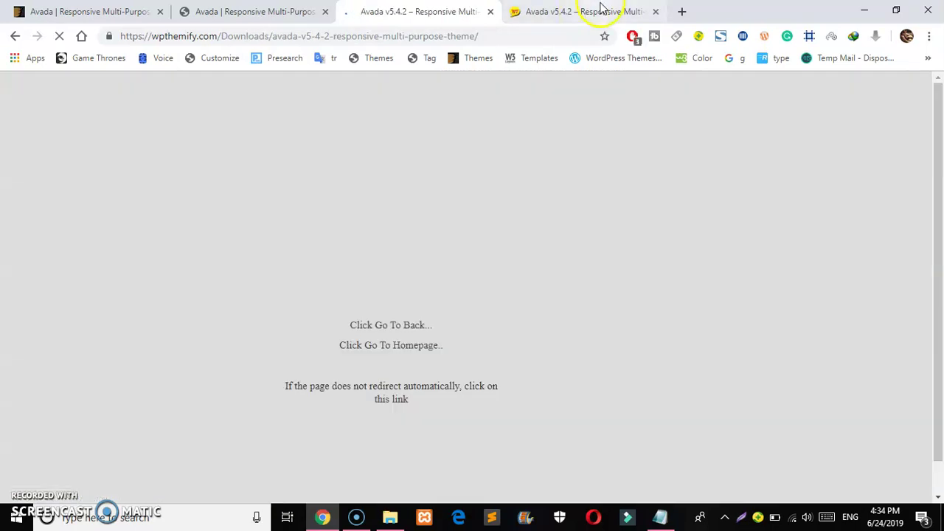
left_click(655, 12)
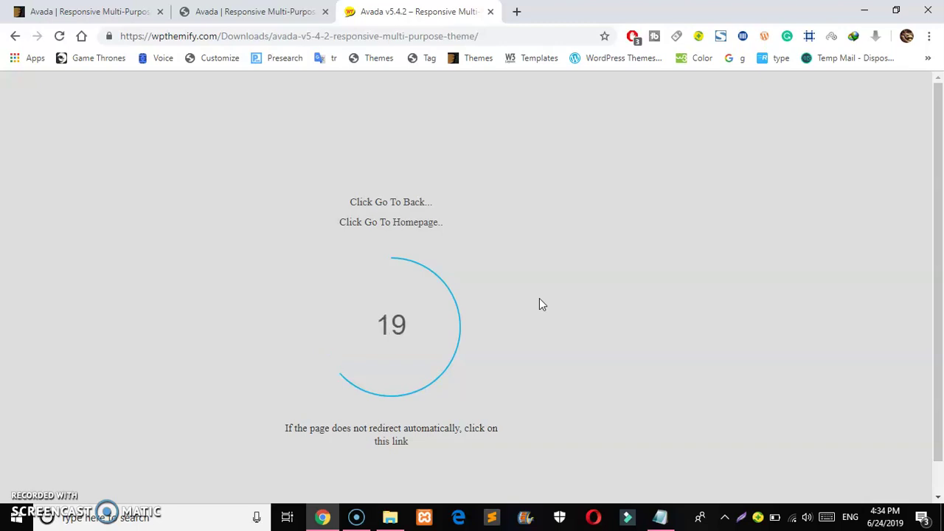
Examine the prebuilt sites, feature blocks and customer reviews in Avada's live demo while the download countdown runs.
left_click(445, 231)
left_click(302, 19)
mouse_move(414, 149)
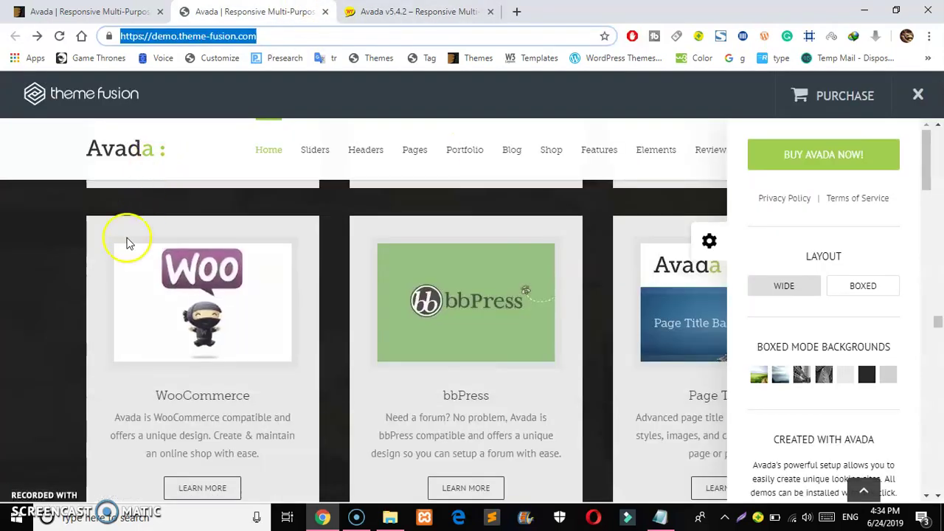
left_click(926, 148)
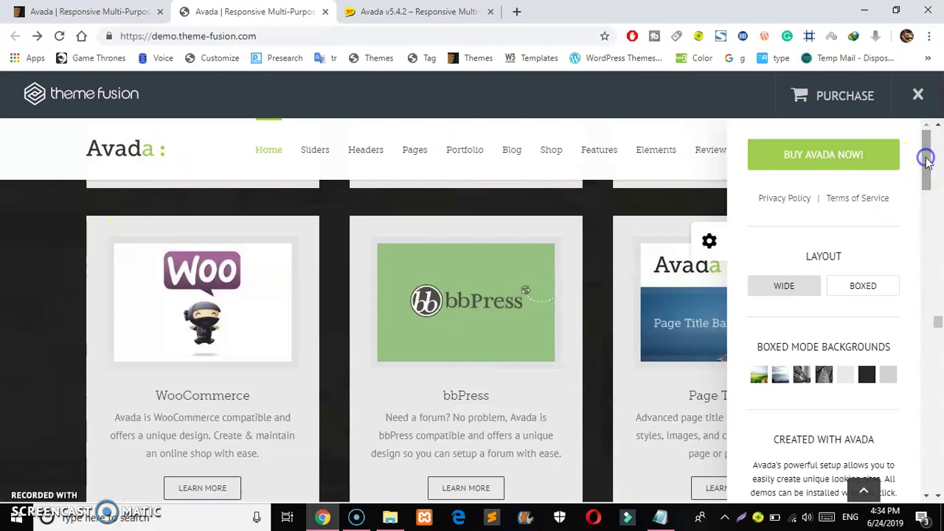
left_click_drag(924, 175, 927, 218)
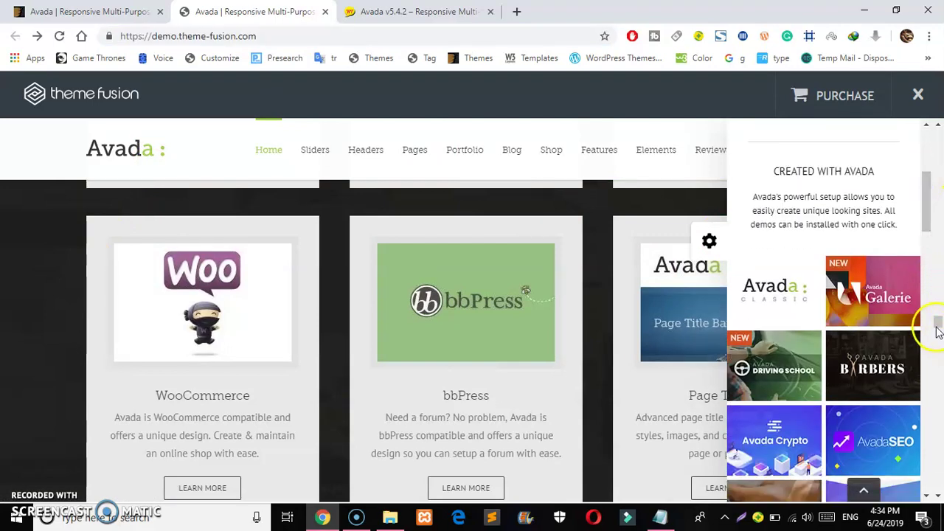
scroll(937, 323, "down", 9)
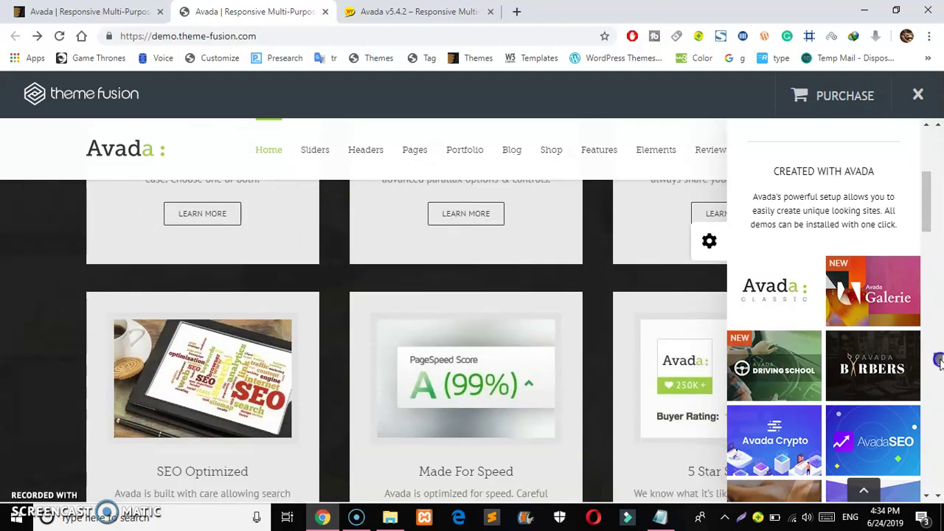
scroll(938, 363, "down", 6)
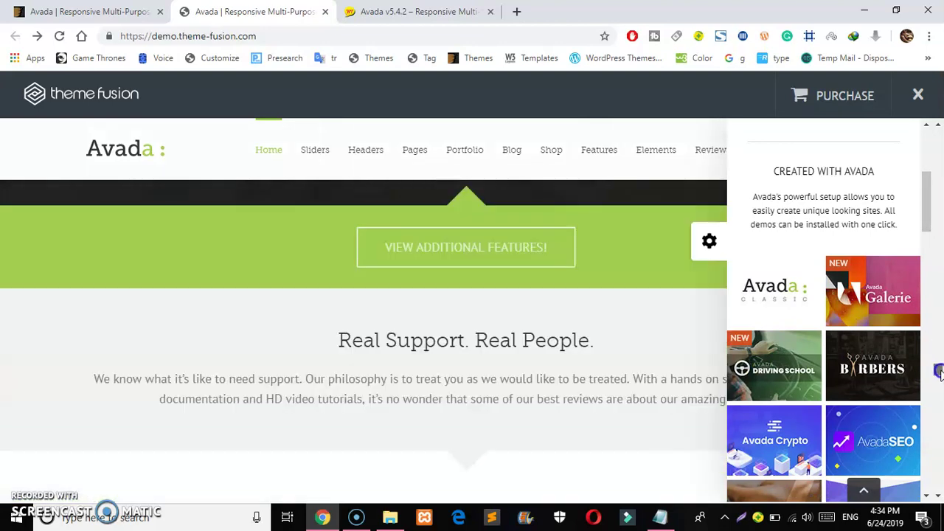
scroll(938, 375, "down", 2)
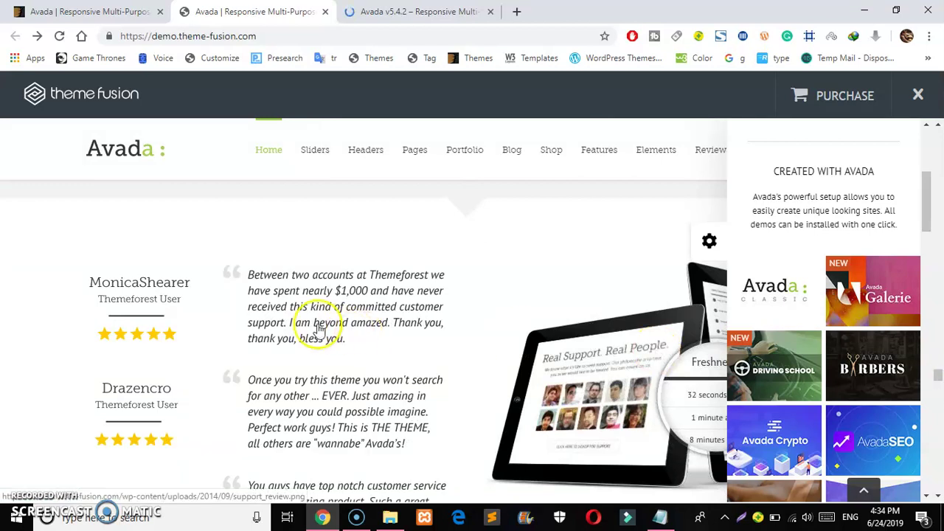
Start downloading avada-542.rar from its Zippyshare page, closing the advertising page that opens.
left_click(394, 16)
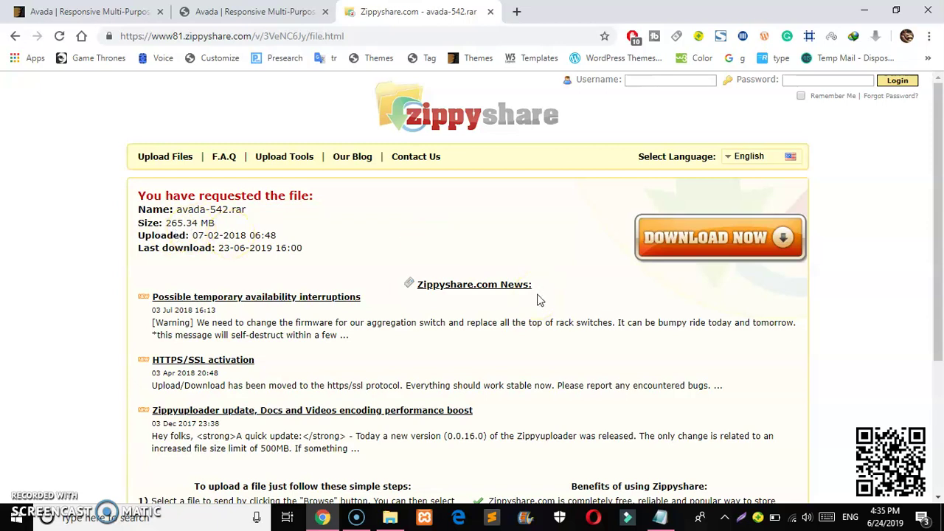
left_click(652, 240)
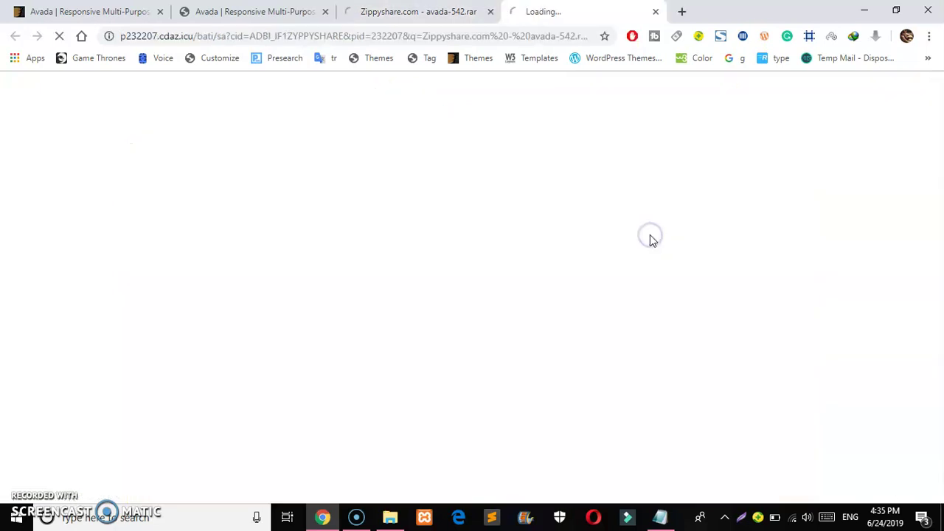
left_click(655, 12)
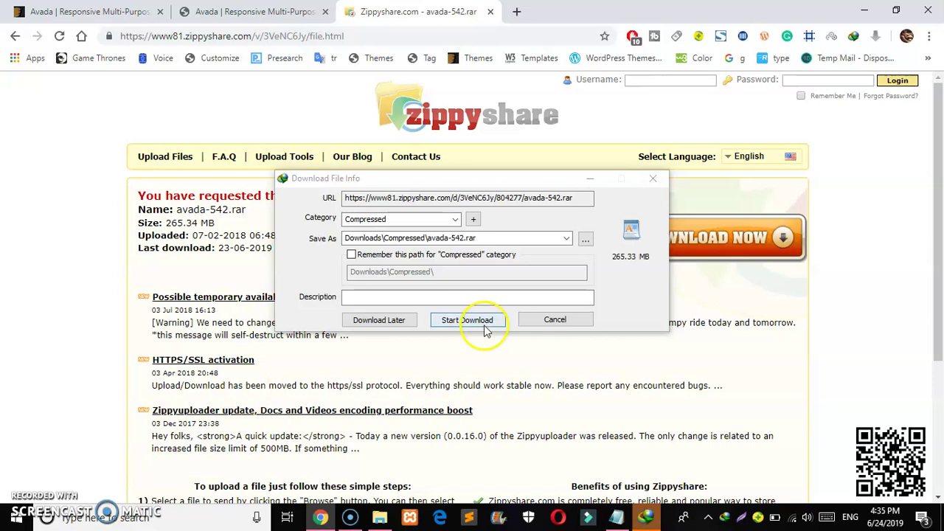
left_click(472, 321)
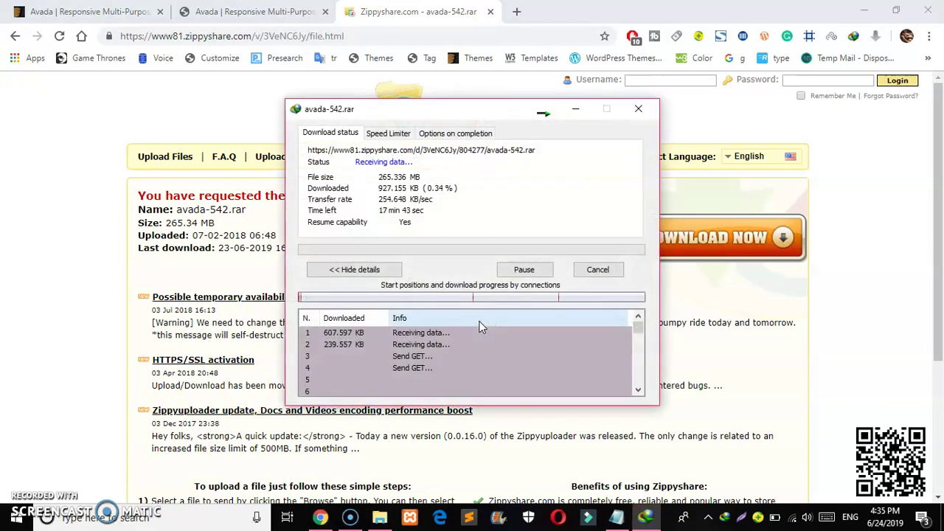
left_click(407, 228)
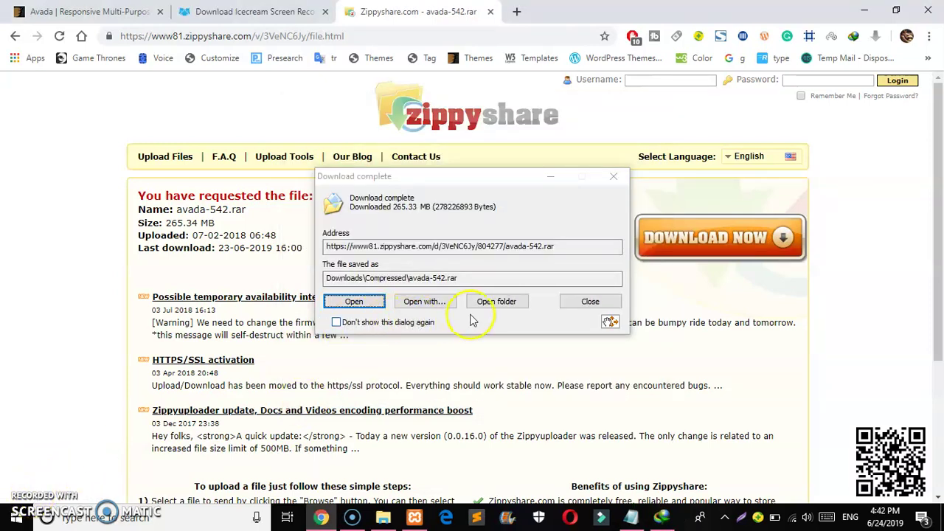
Open the folder containing the finished download and copy avada-542.rar.
left_click(490, 303)
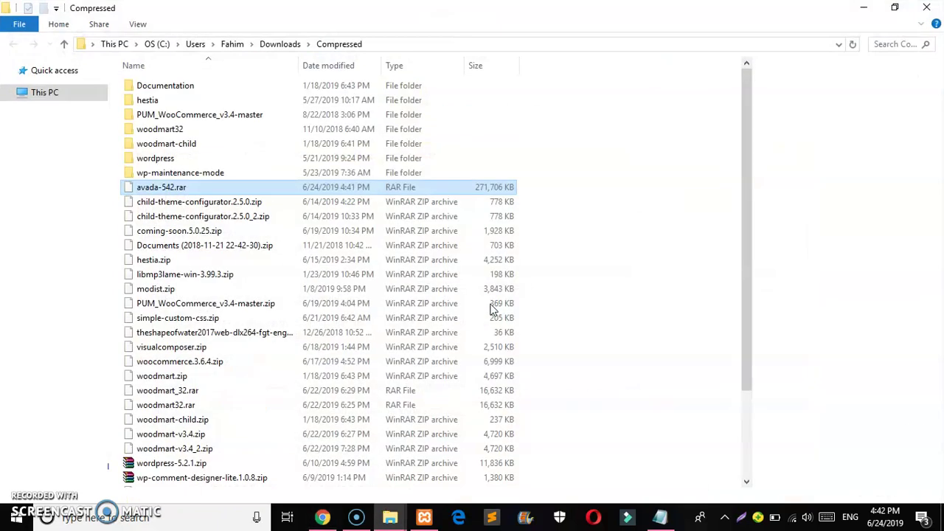
left_click(328, 192)
right_click(328, 190)
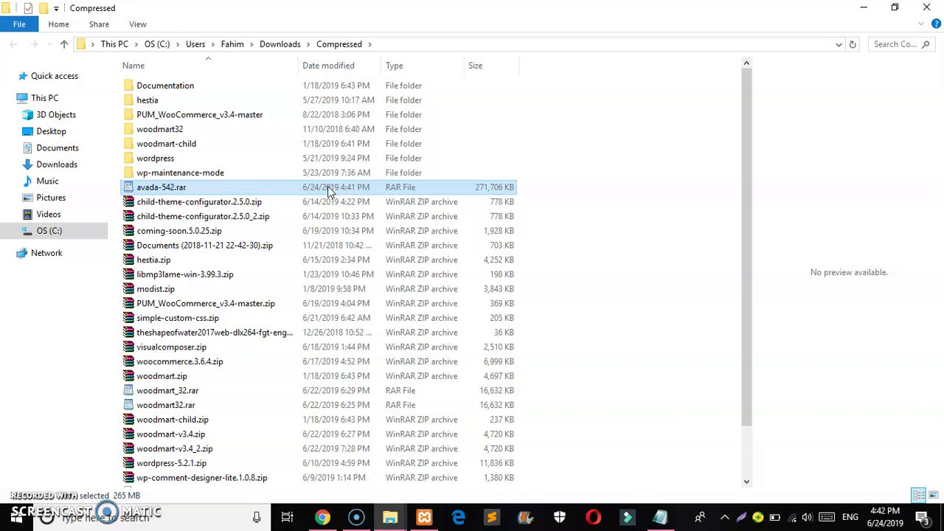
right_click(329, 189)
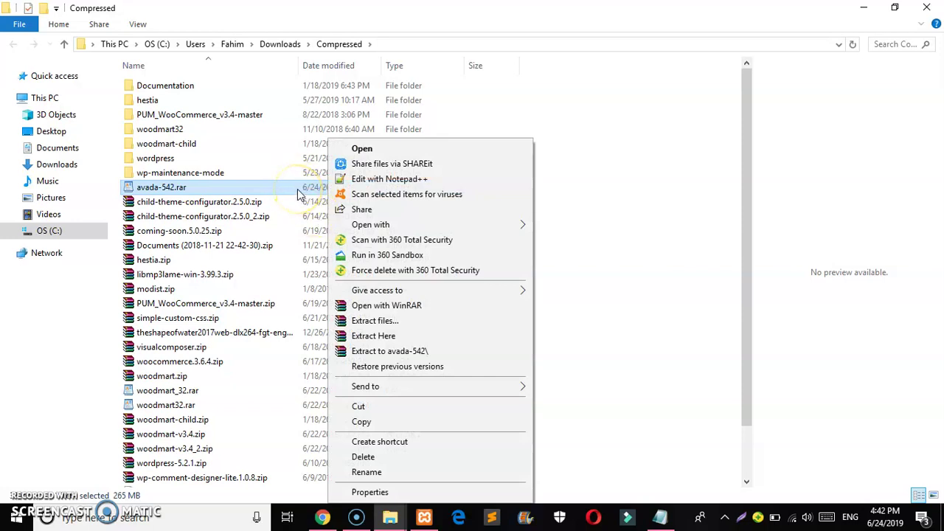
left_click(247, 190)
key("F2")
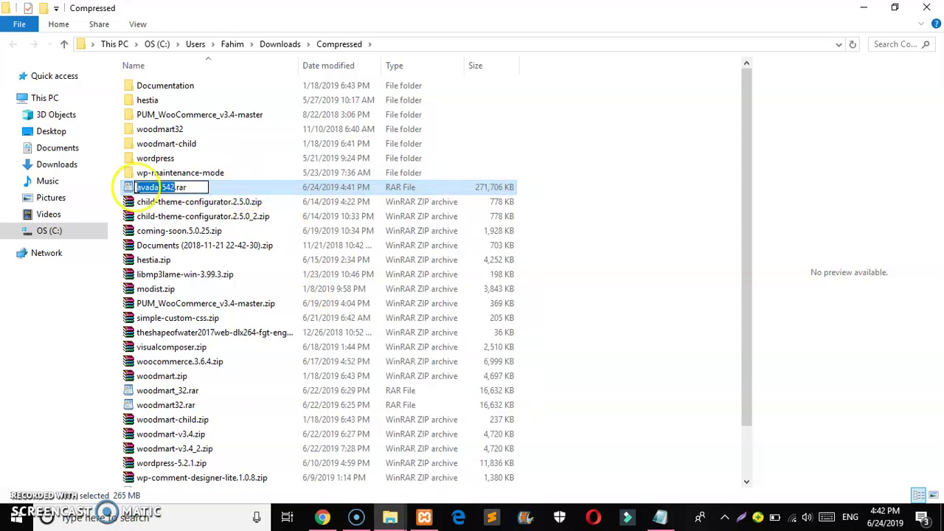
left_click(62, 232)
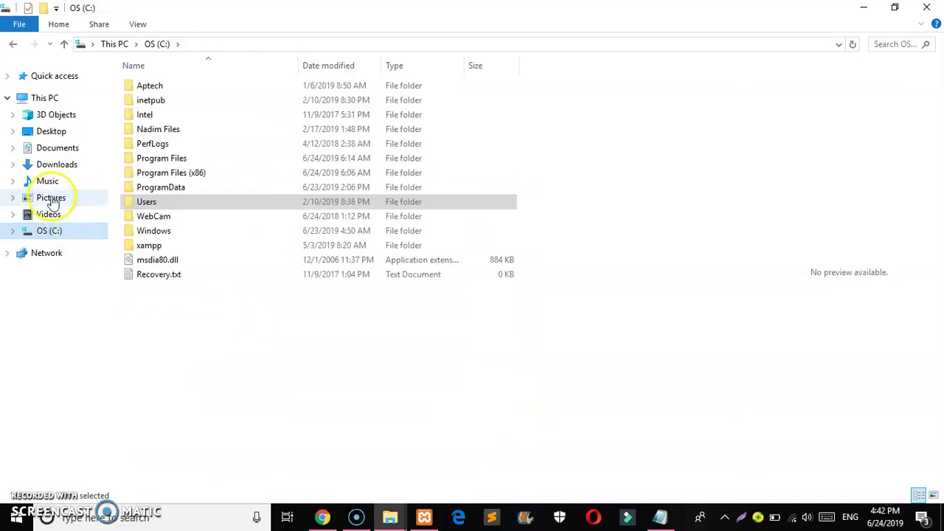
left_click(12, 44)
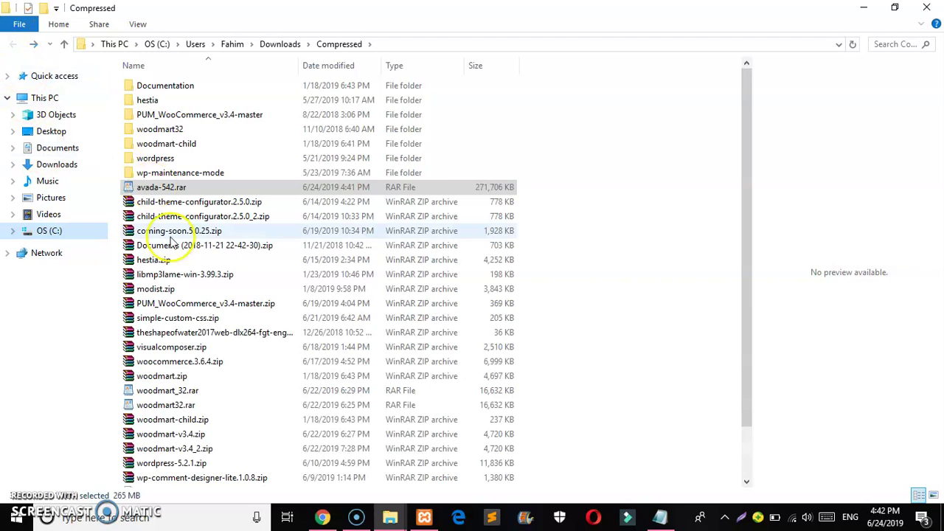
Go to C:\xampp\htdocs\wordpress\wp-content\themes and paste avada-542.rar there.
left_click(64, 238)
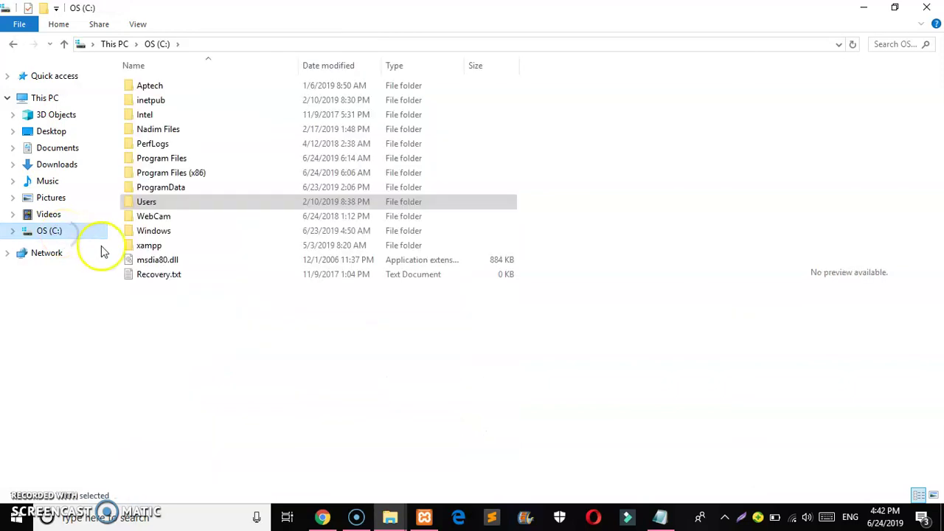
left_click(157, 246)
double_click(156, 245)
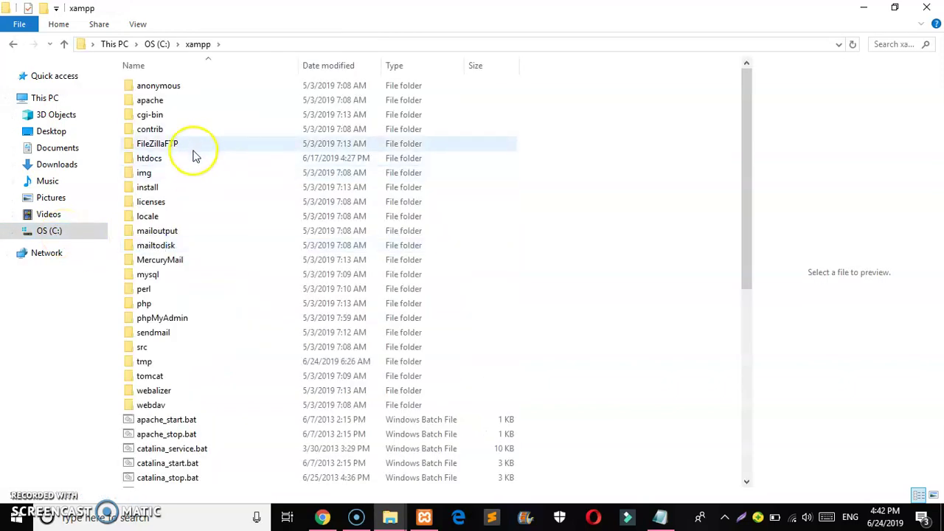
double_click(190, 159)
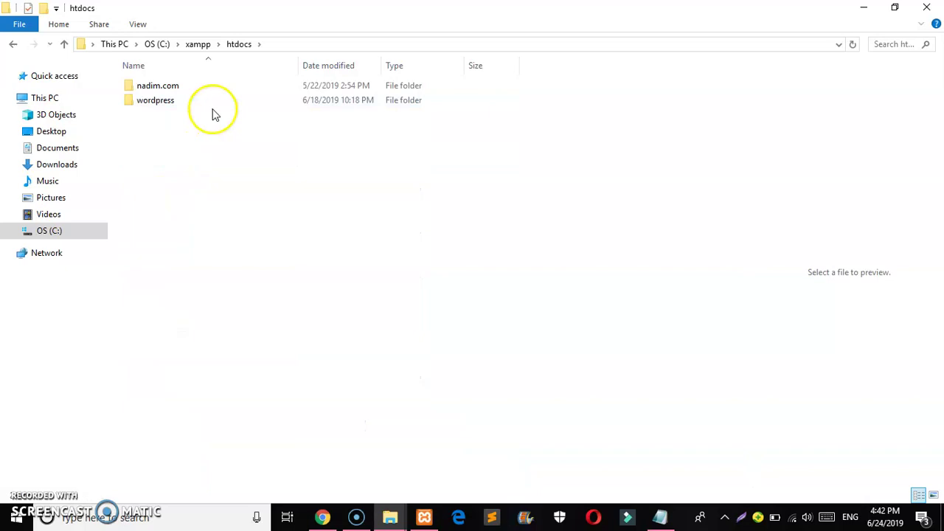
left_click(211, 107)
double_click(213, 108)
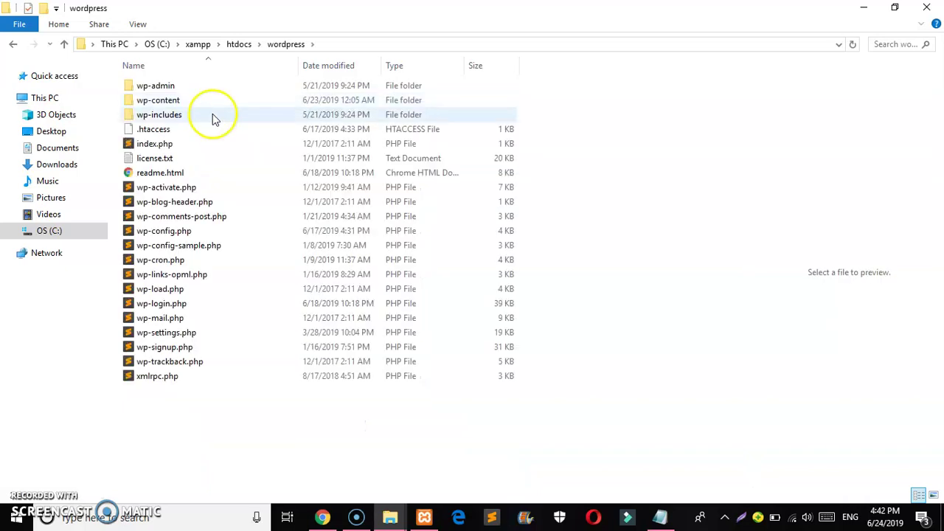
left_click(212, 108)
double_click(212, 108)
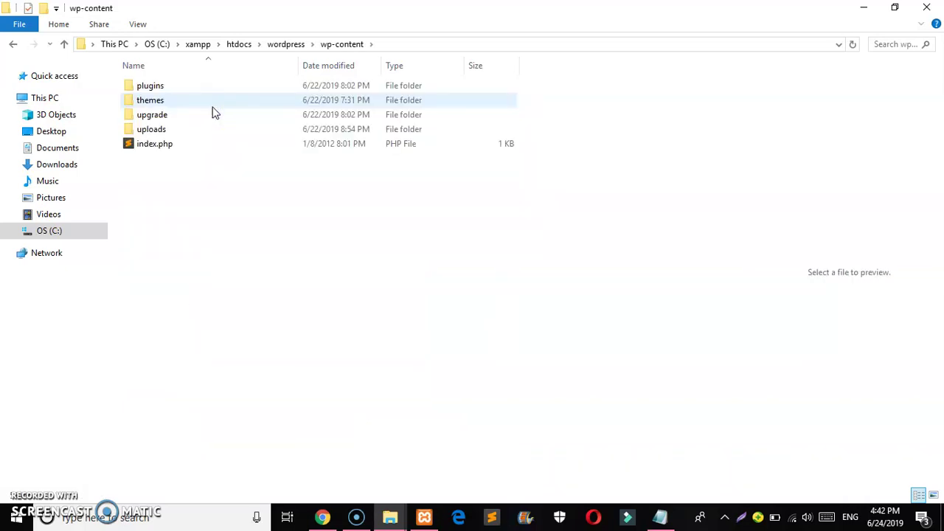
double_click(213, 104)
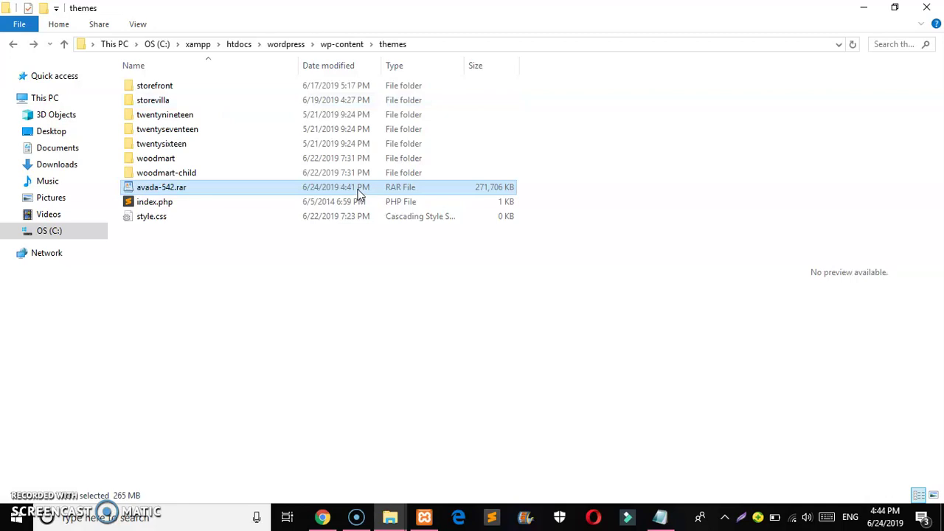
Extract avada-542.rar inside the themes folder and open Avada_Full_Package in the extracted avada-542 folder.
right_click(359, 193)
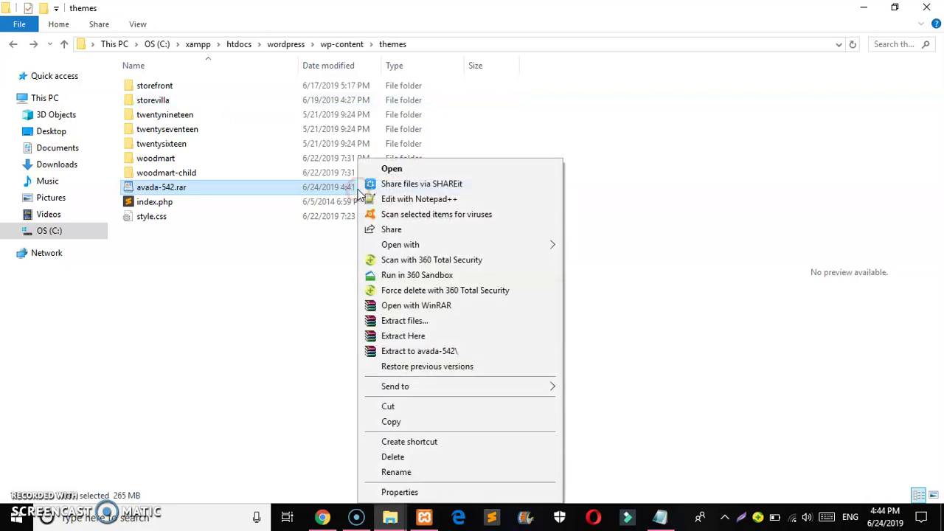
left_click(403, 336)
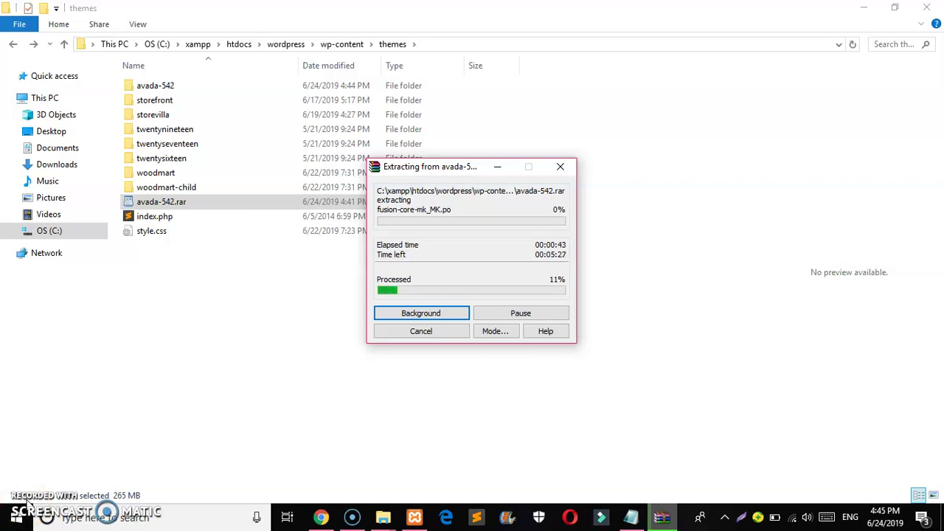
double_click(194, 91)
left_click(194, 101)
double_click(193, 99)
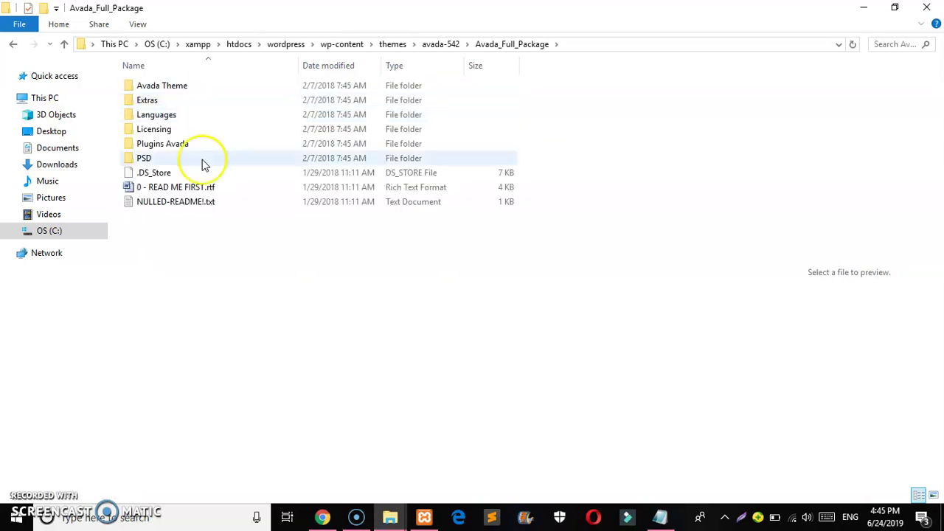
Examine the contents of the Avada Theme and Plugins Avada folders in the extracted package.
double_click(194, 87)
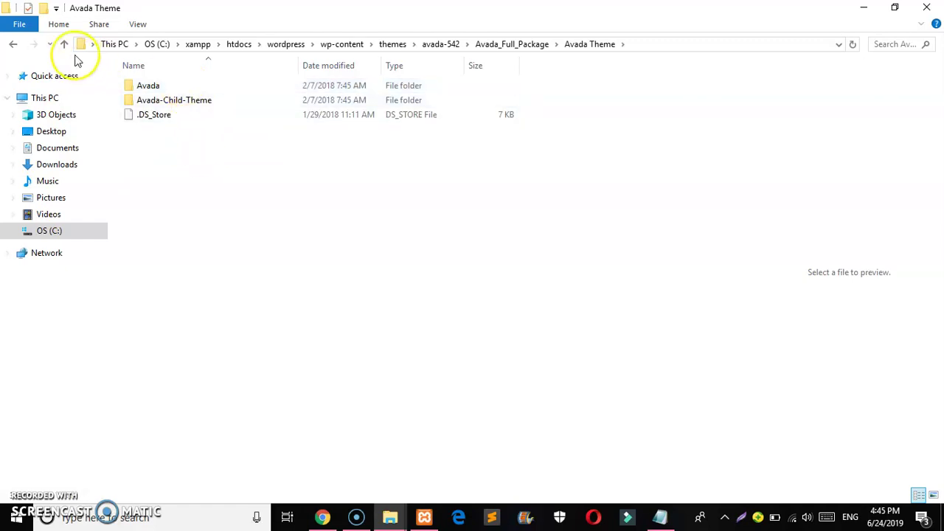
left_click(18, 43)
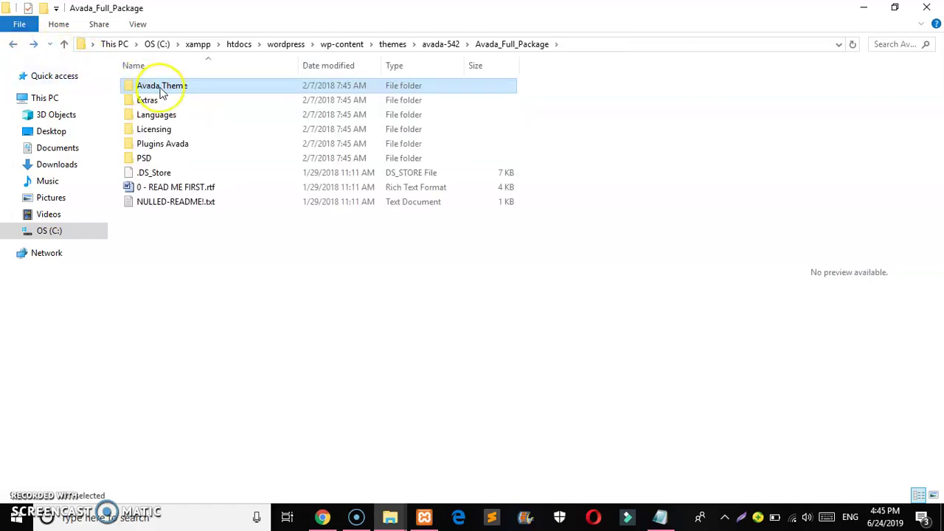
double_click(175, 147)
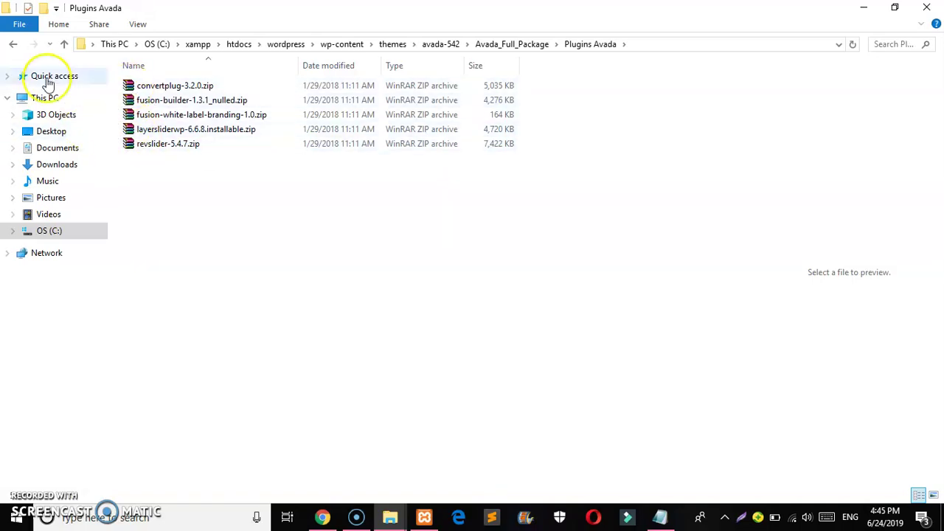
left_click(10, 47)
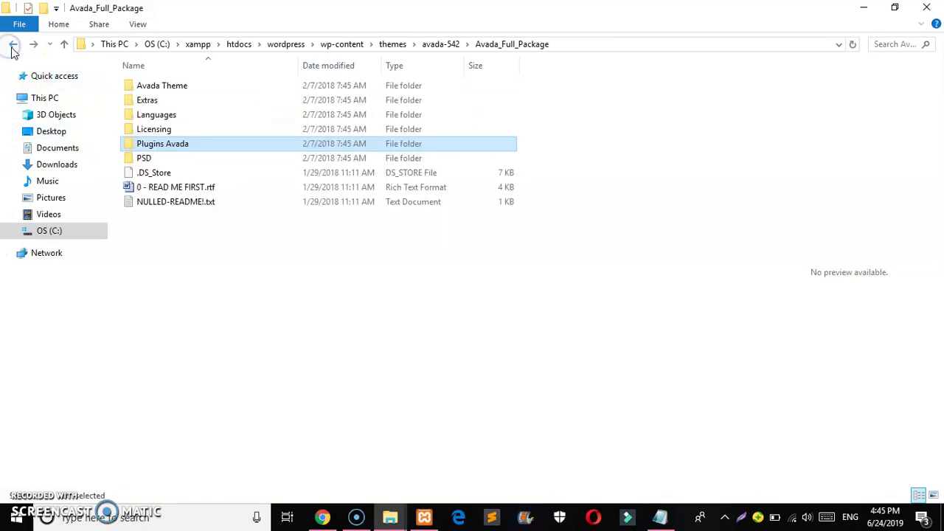
Copy the Avada Theme folder from Avada_Full_Package and paste it directly into the WordPress themes folder.
left_click(163, 88)
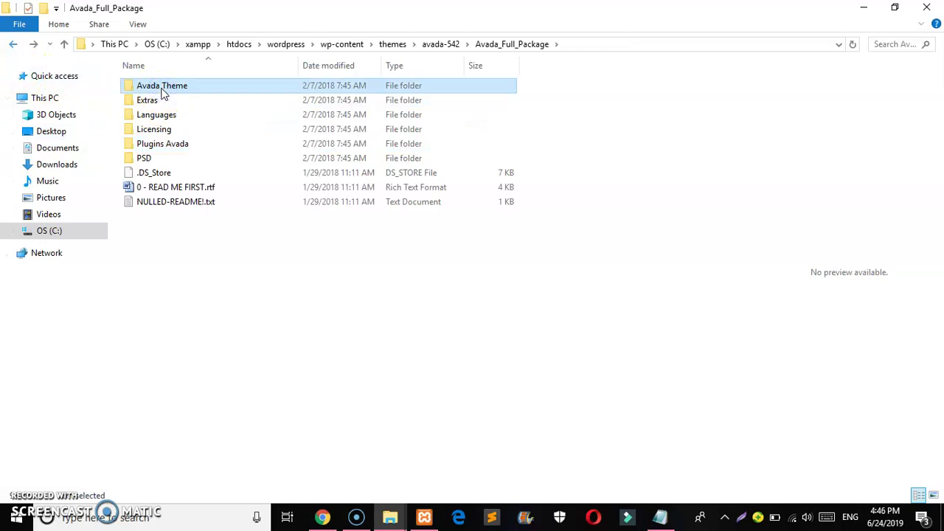
left_click(11, 48)
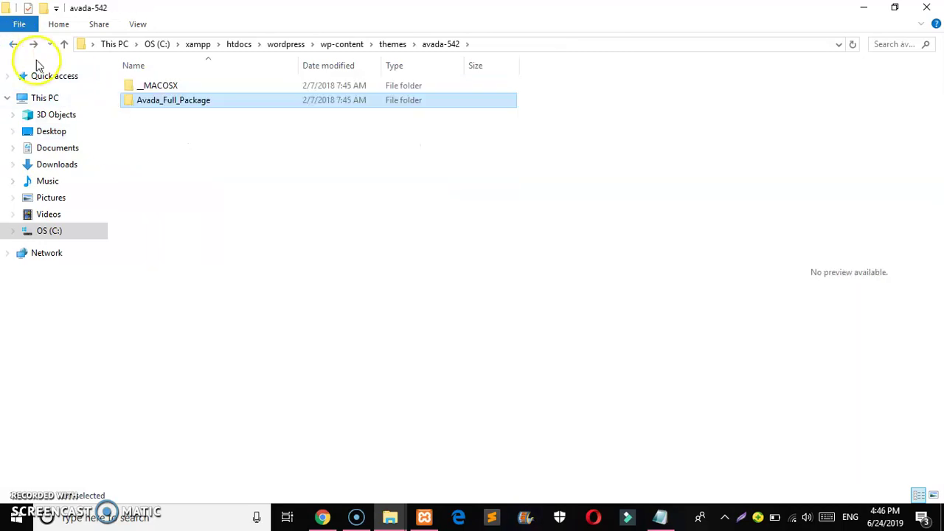
left_click(15, 47)
right_click(223, 335)
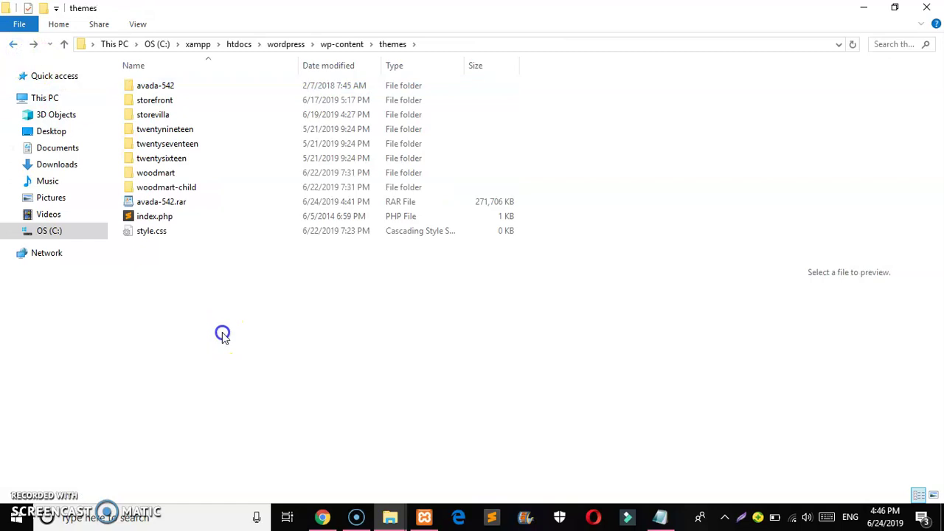
left_click(257, 230)
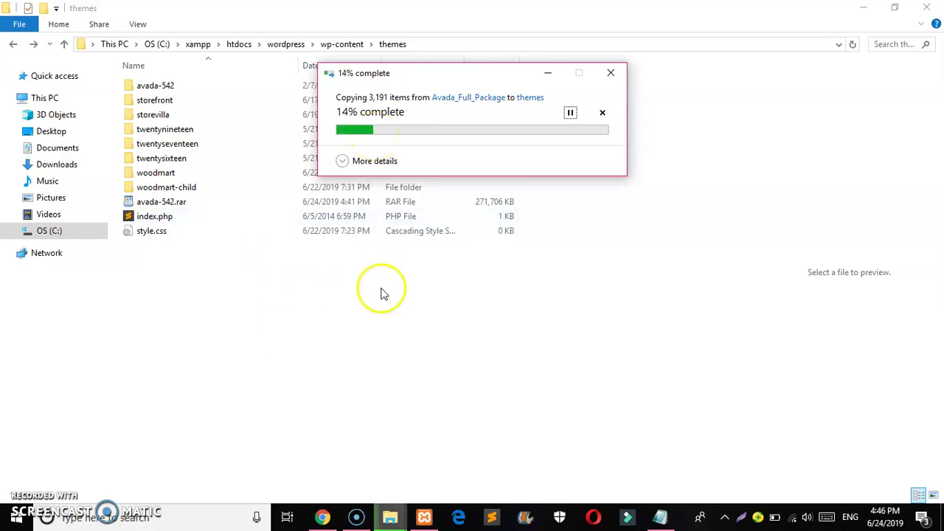
Switch to Chrome and try to load localhost:8080 in place of the Icecream Screen Recorder page.
left_click(318, 520)
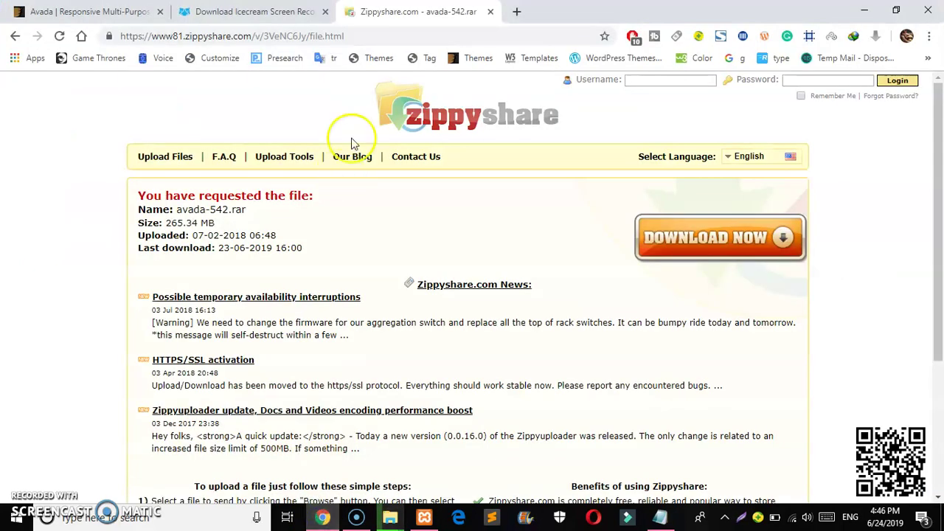
left_click(277, 10)
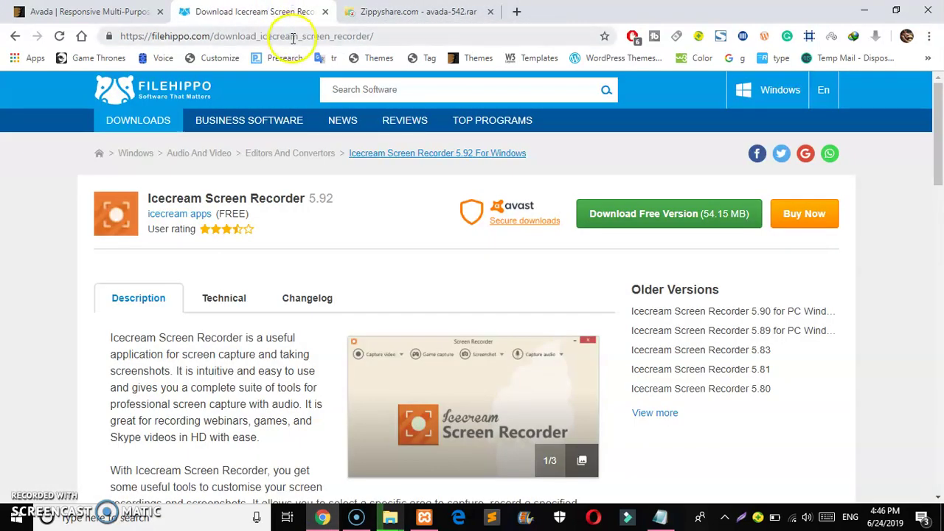
left_click(292, 37)
type("localhost:8080")
key("Return")
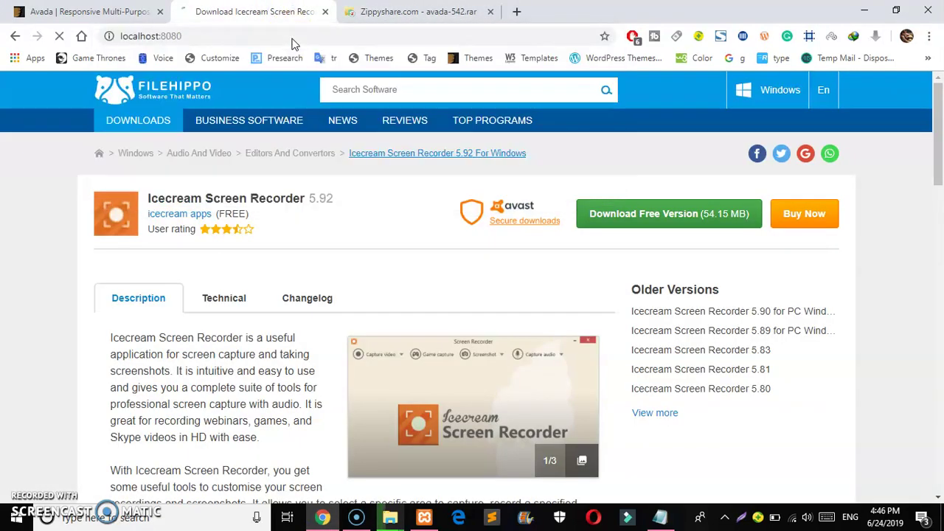
key("Escape")
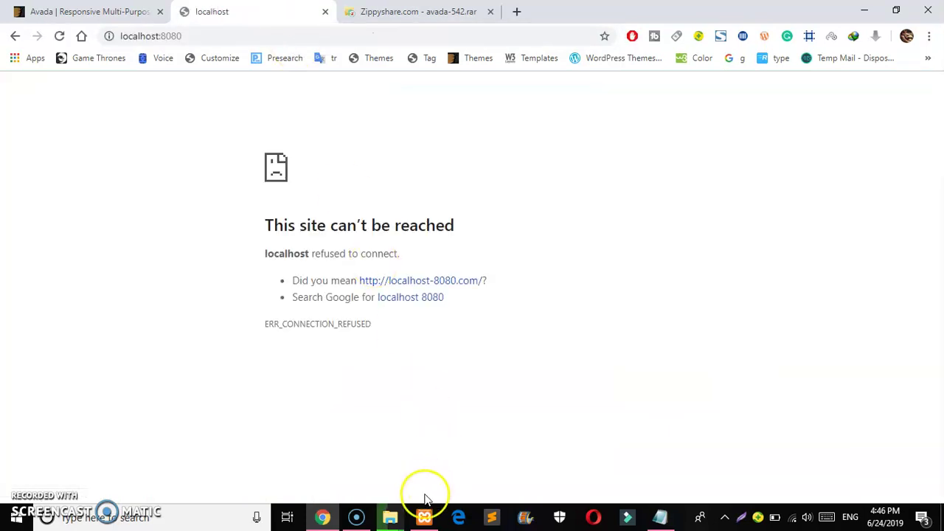
Switch to the XAMPP Control Panel and start the MySQL and Apache modules.
left_click(424, 517)
left_click(632, 178)
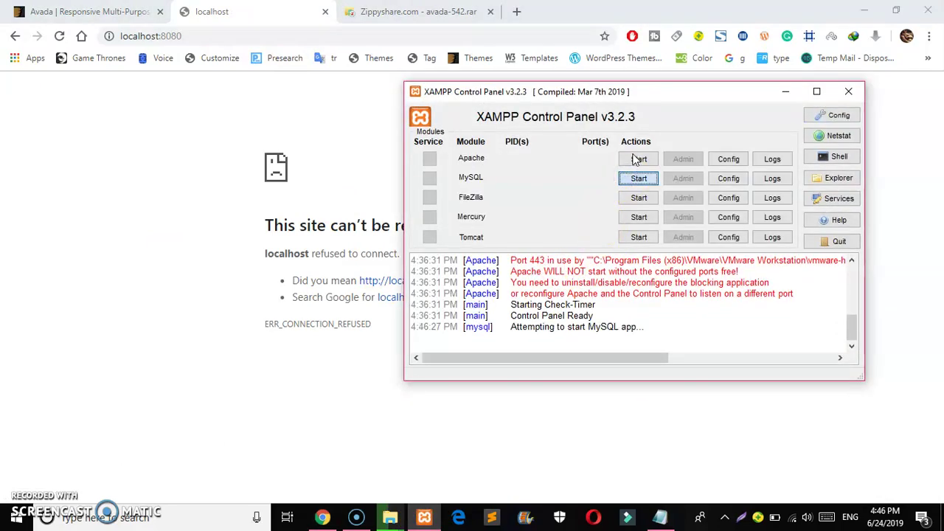
left_click(636, 160)
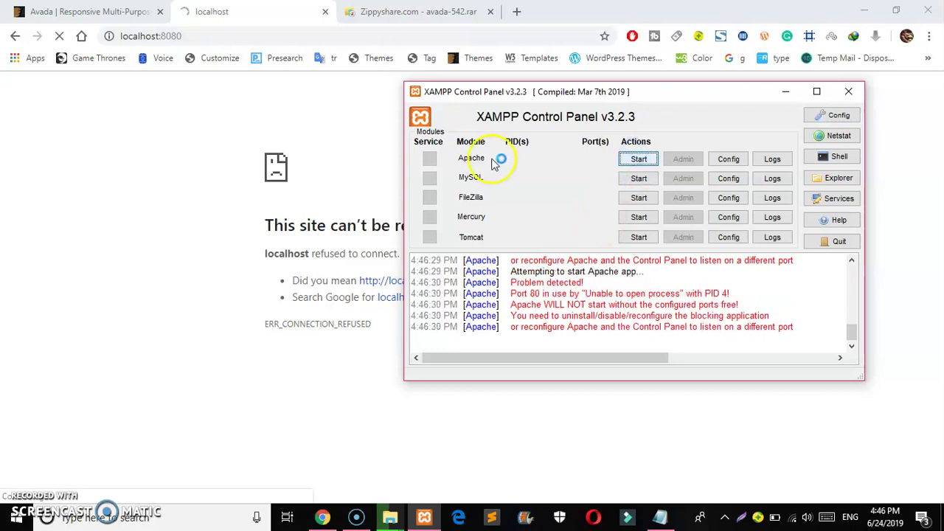
Return to Chrome and load the local WordPress site at localhost:8080/wordpress.
left_click(259, 31)
left_click(260, 32)
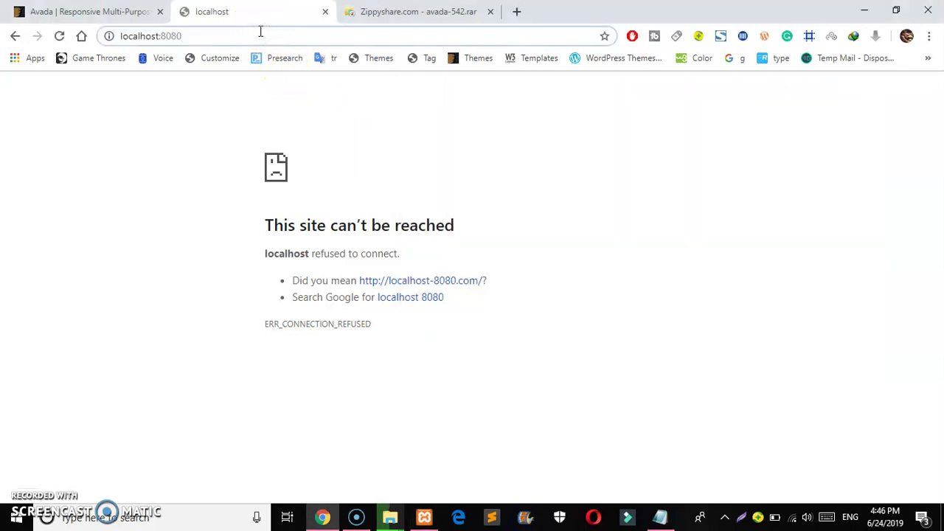
left_click(260, 31)
type("l")
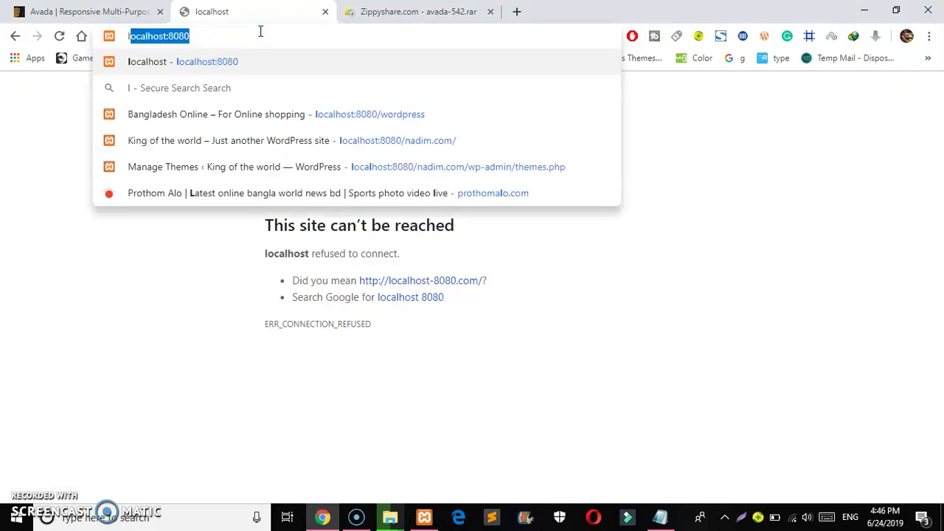
key("Down")
key("Down")
key("Return")
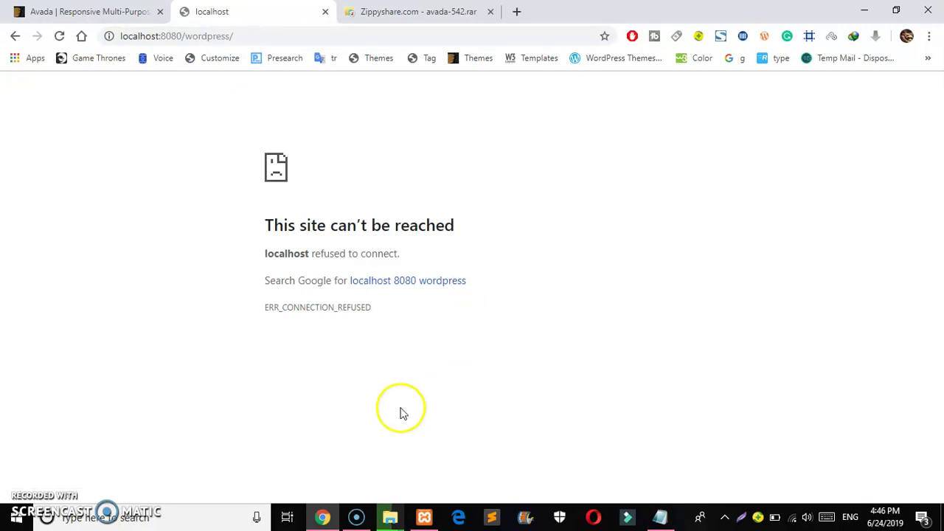
Check the Apache and MySQL status in the XAMPP Control Panel and reload the local WordPress page in Chrome.
left_click(425, 517)
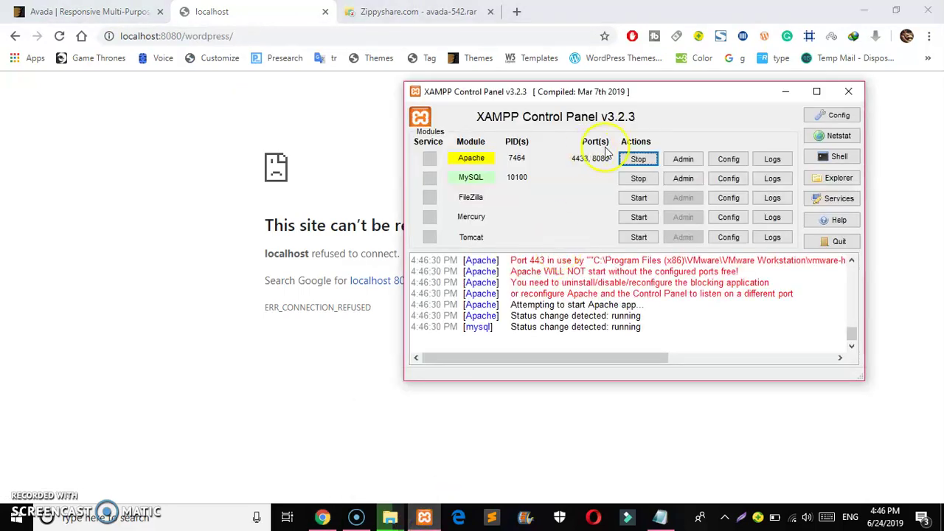
left_click(636, 165)
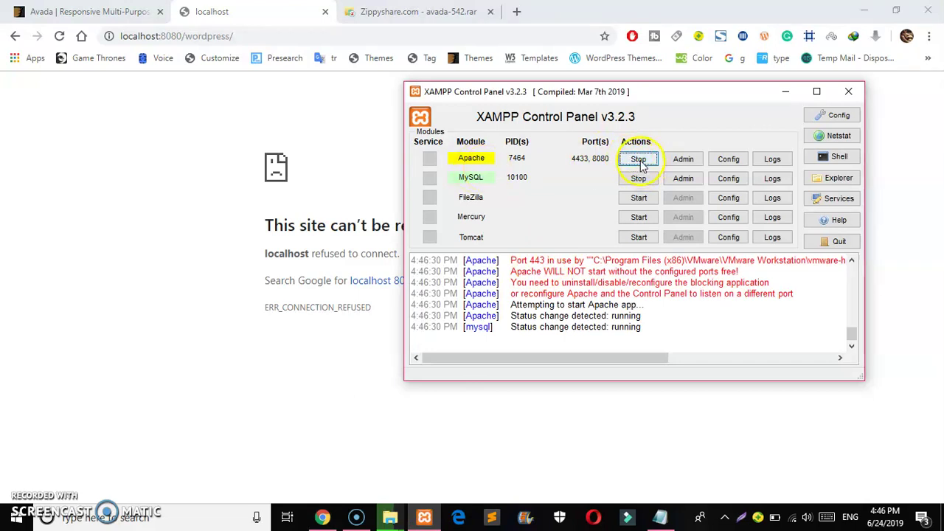
left_click(62, 36)
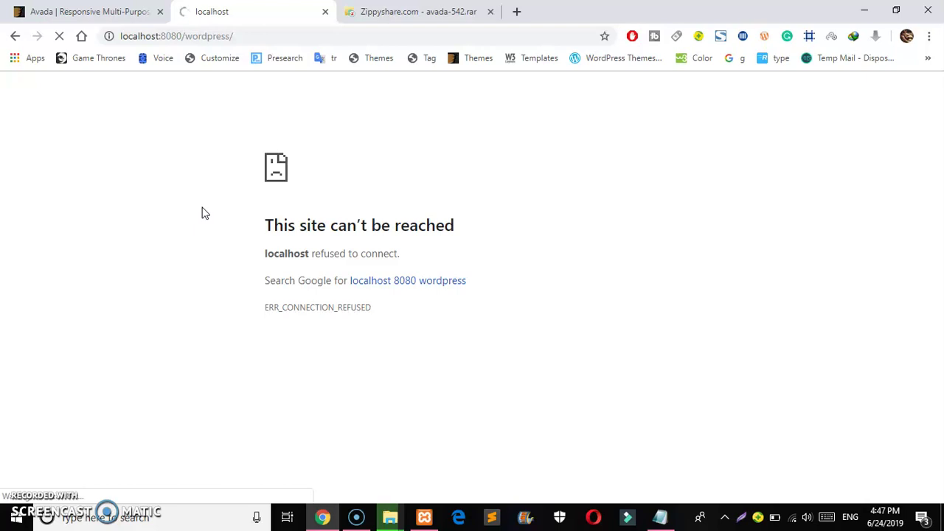
Check the progress of the Avada Theme folder copy in File Explorer and return to the WordPress page in Chrome.
left_click(383, 514)
mouse_move(521, 452)
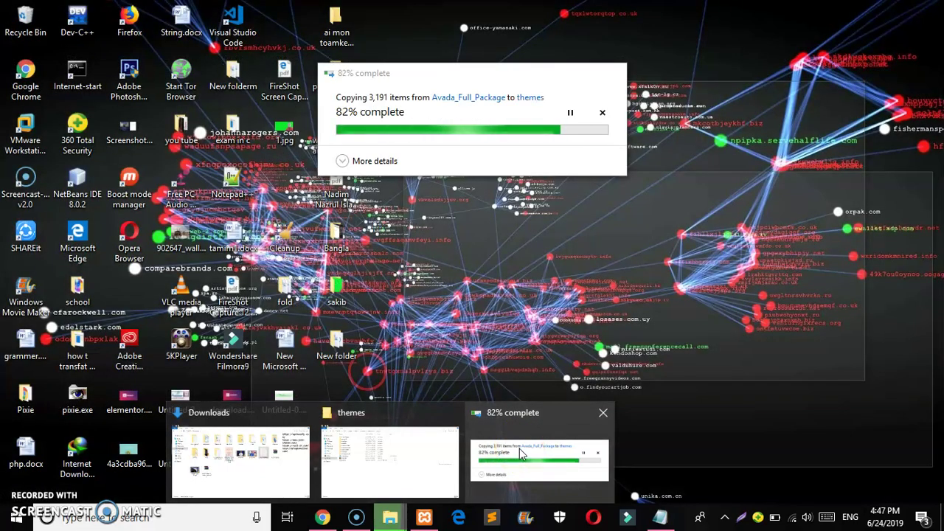
mouse_move(337, 474)
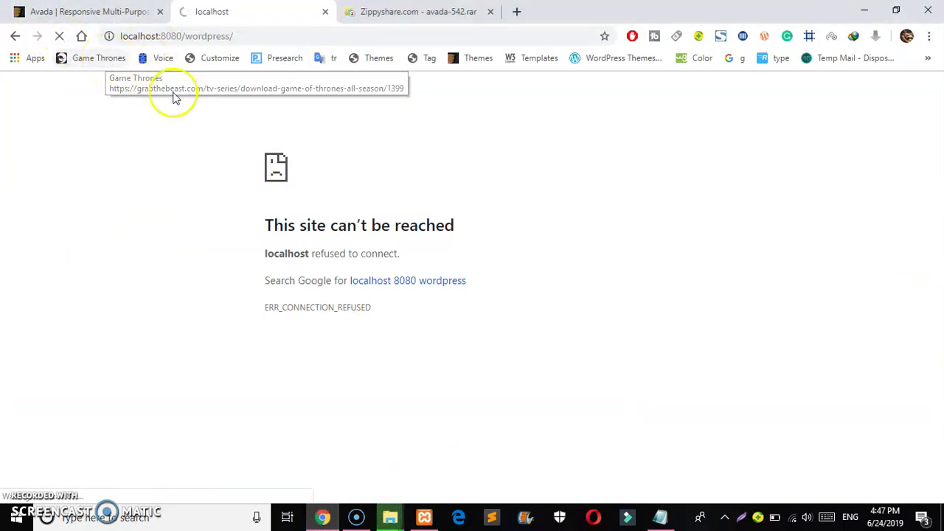
left_click(251, 35)
left_click(251, 35)
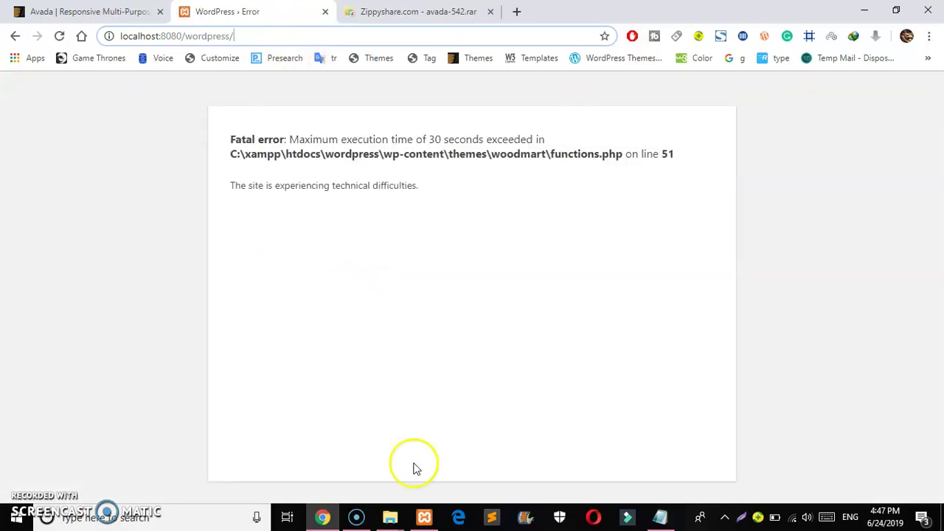
Recheck the XAMPP modules, reload localhost:8080/wordpress, and look at the themes folder while the page loads.
left_click(426, 517)
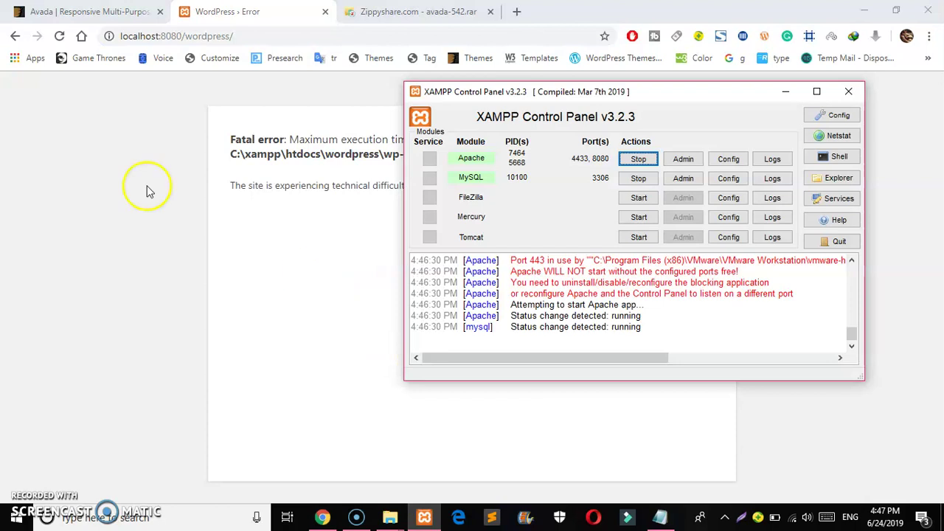
left_click(59, 37)
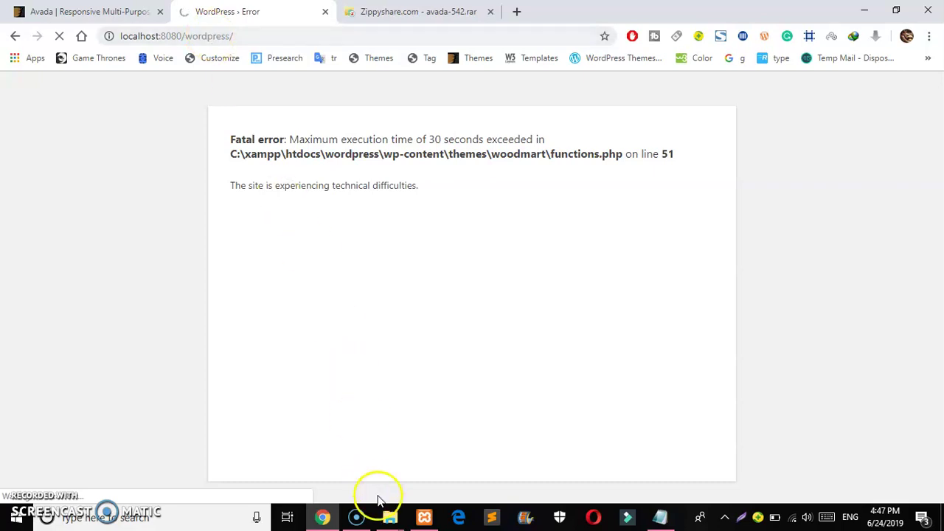
mouse_move(390, 517)
left_click(442, 461)
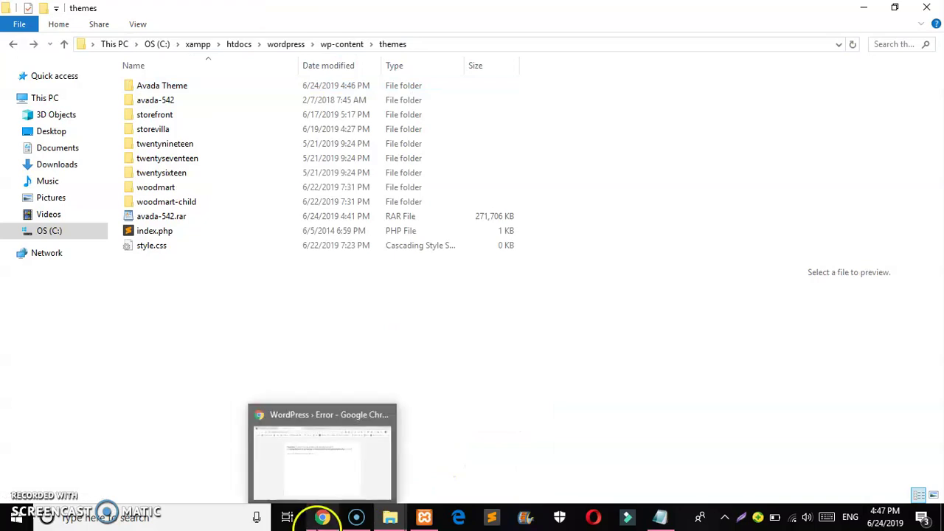
left_click(321, 516)
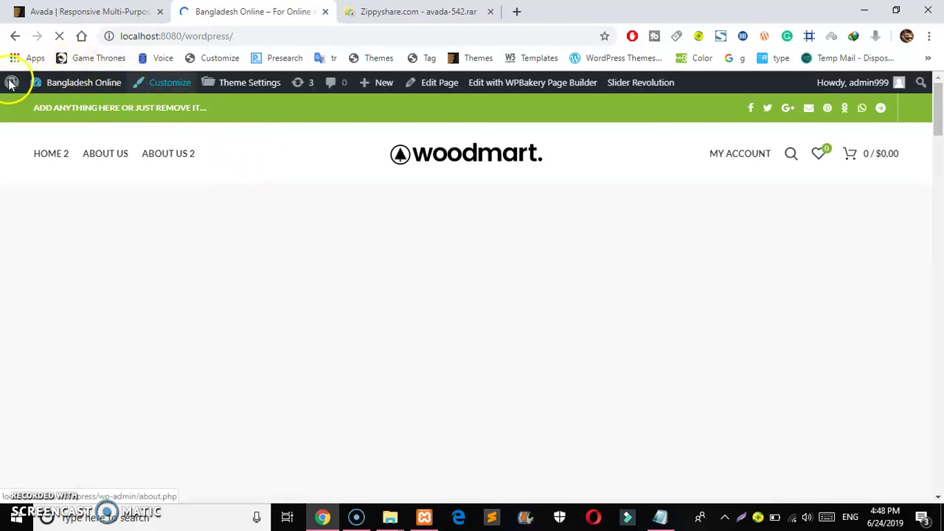
Open the About WordPress admin page in a new browser tab and switch to that tab.
right_click(10, 82)
left_click(17, 89)
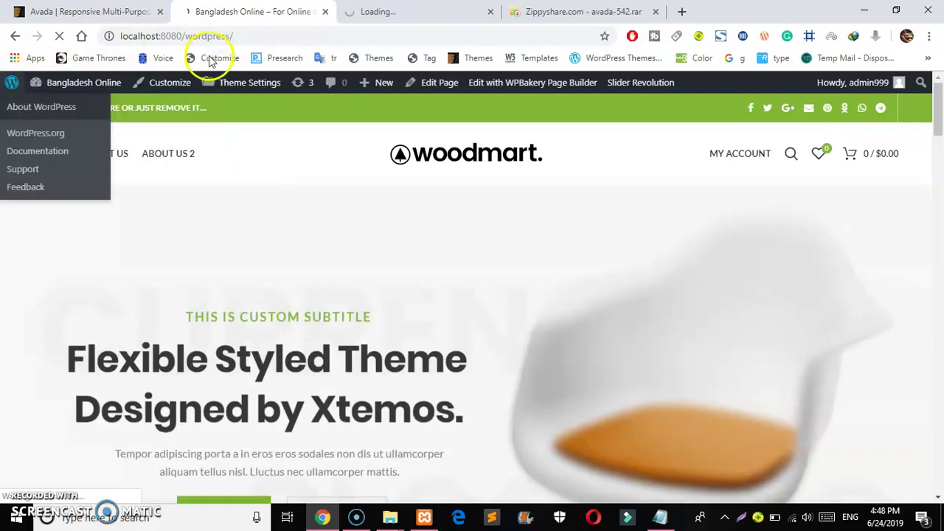
left_click(441, 12)
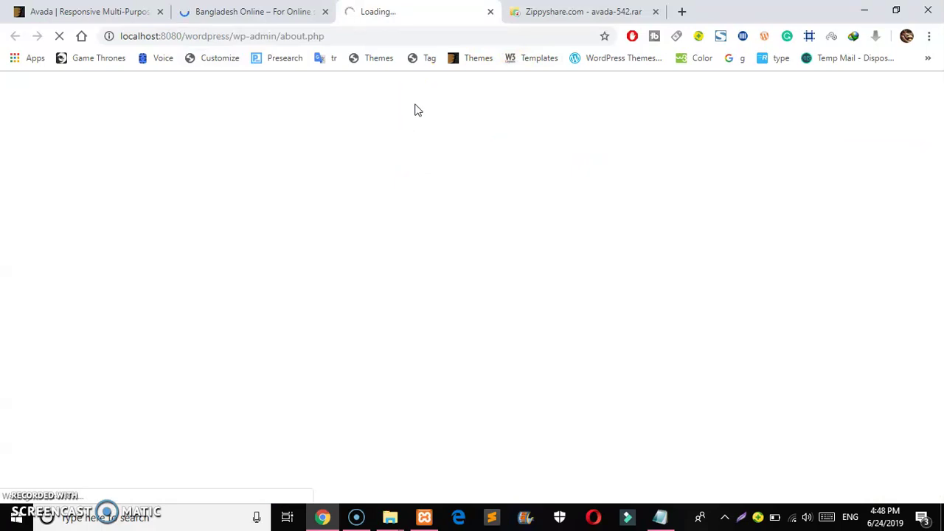
left_click(409, 127)
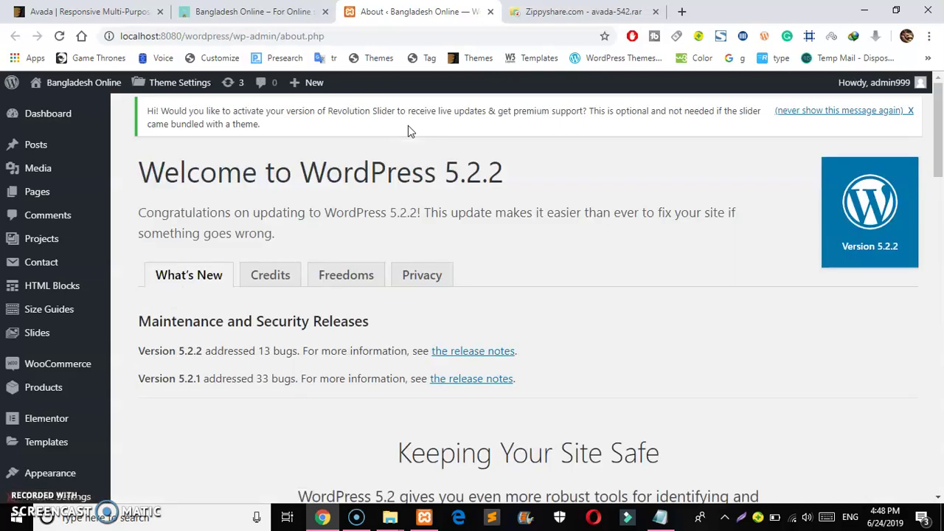
Open the installed themes page of the WordPress dashboard and look over the Avada Theme and avada-542 entries.
mouse_move(43, 292)
left_click_drag(938, 158, 941, 193)
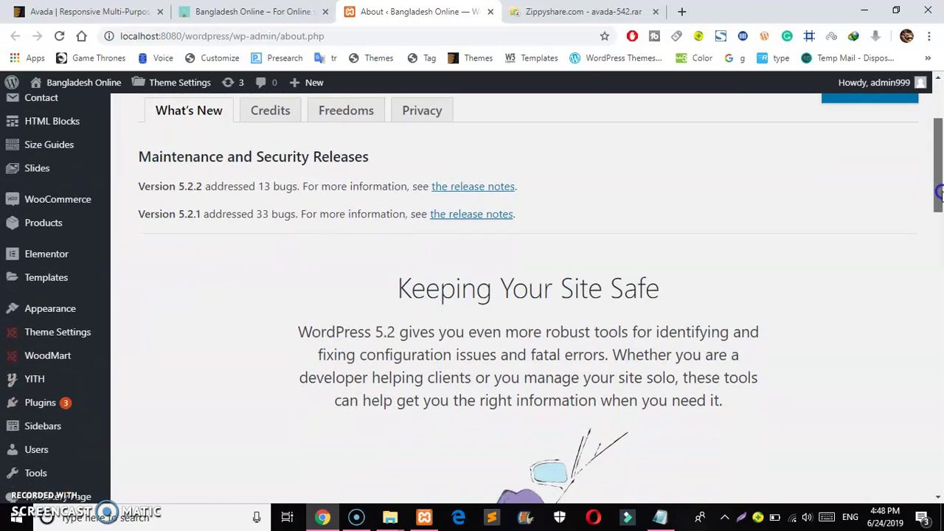
mouse_move(54, 345)
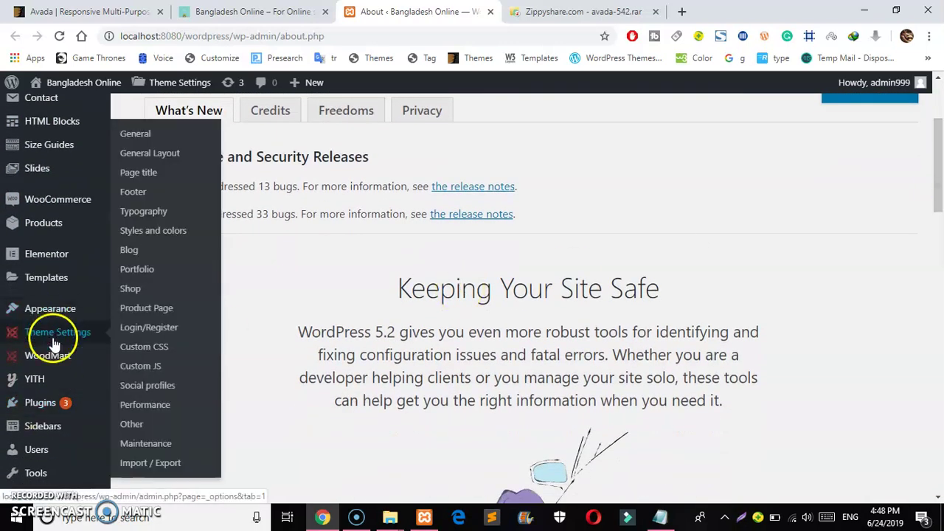
mouse_move(54, 308)
left_click(136, 313)
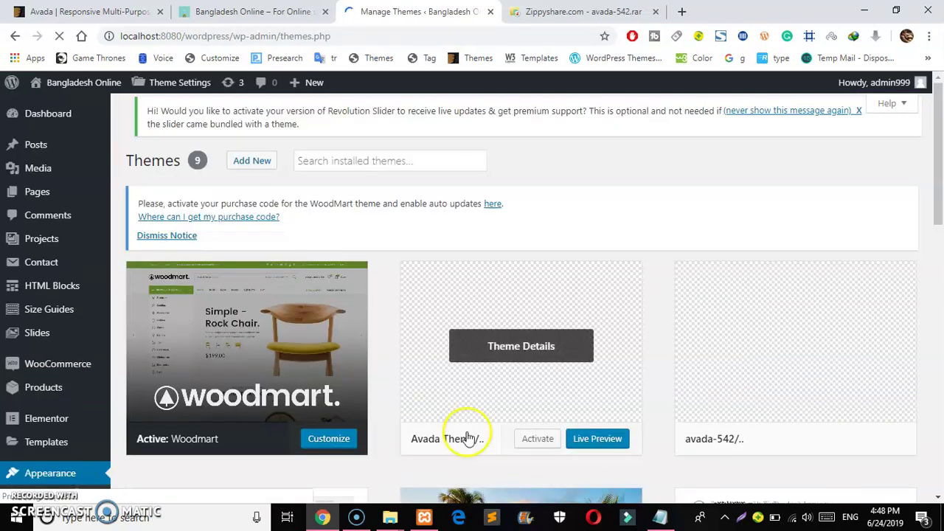
left_click_drag(941, 176, 940, 222)
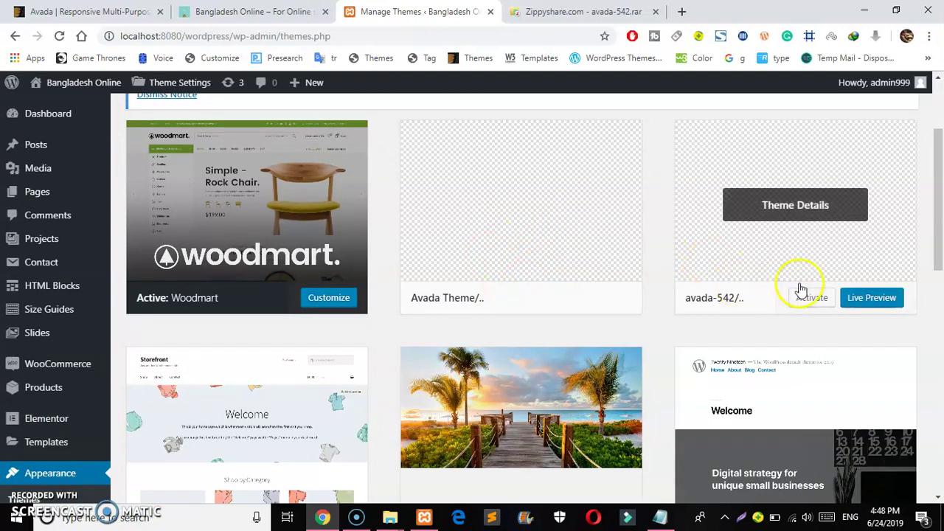
In File Explorer, examine the Avada Theme folder inside avada-542's Avada_Full_Package and return to the themes folder.
left_click(392, 515)
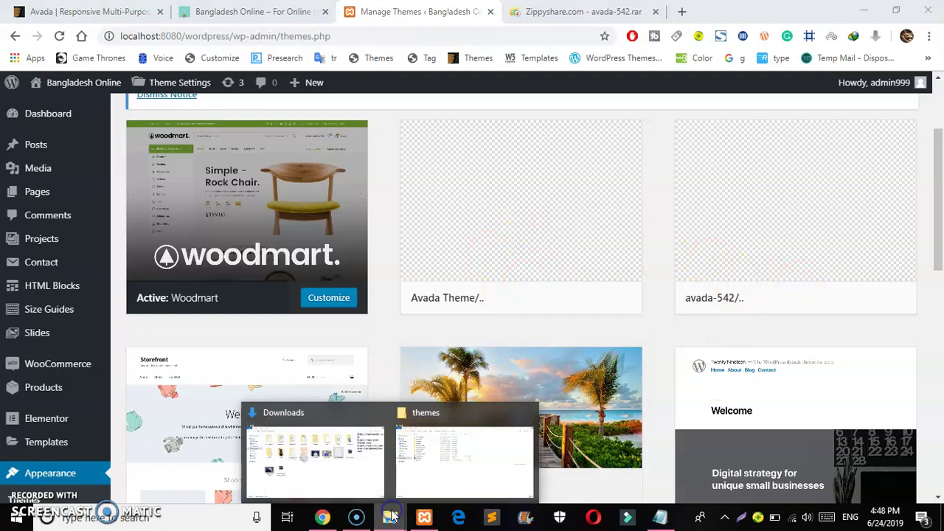
left_click(441, 455)
double_click(285, 99)
left_click(284, 101)
double_click(284, 100)
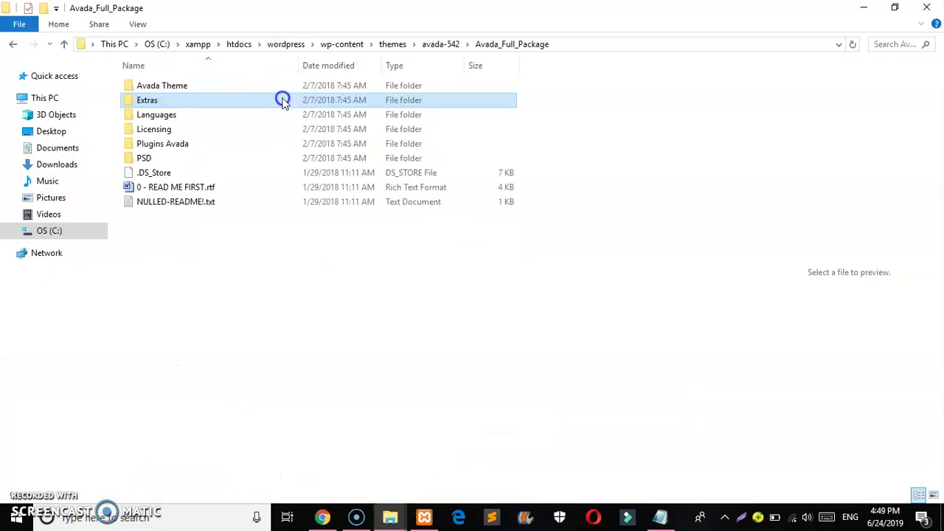
double_click(276, 86)
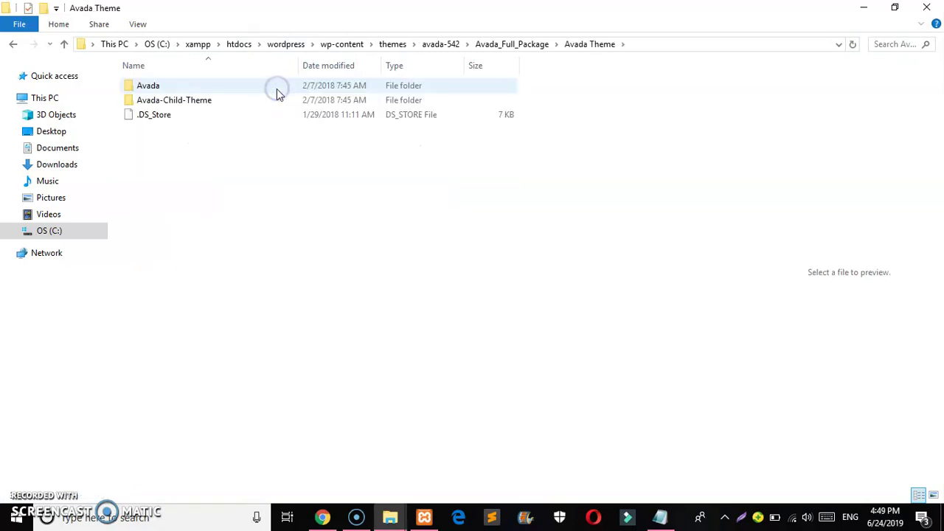
left_click(13, 44)
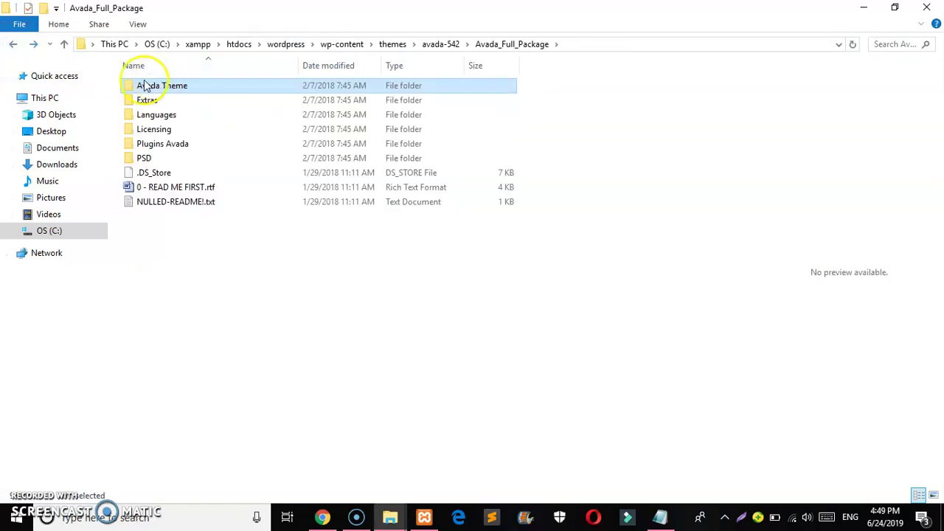
left_click(15, 45)
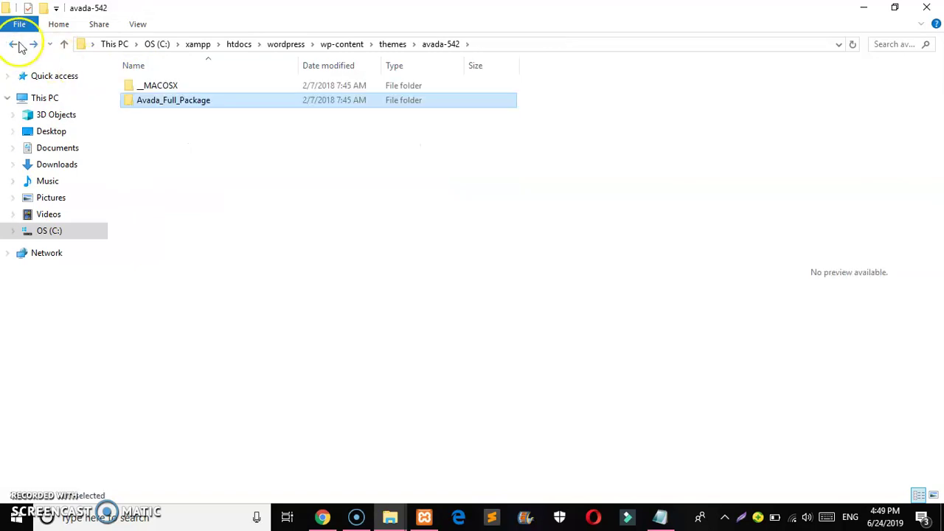
left_click(14, 44)
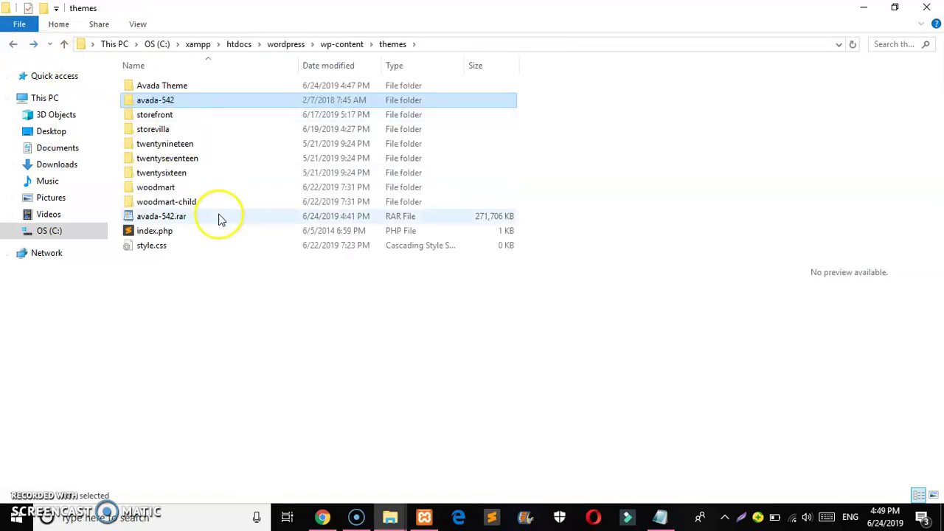
Copy the Avada folder from Avada Theme and paste it directly into the WordPress themes folder.
double_click(202, 86)
left_click(202, 87)
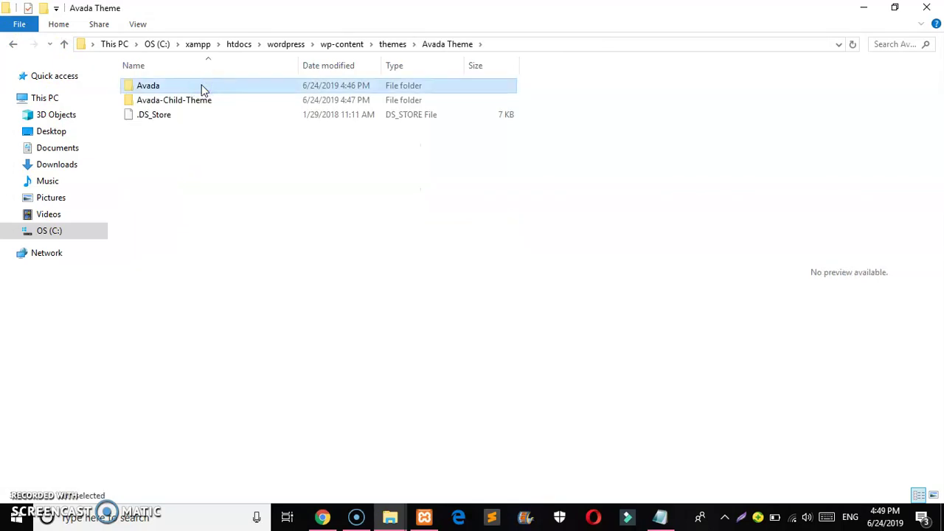
left_click(14, 44)
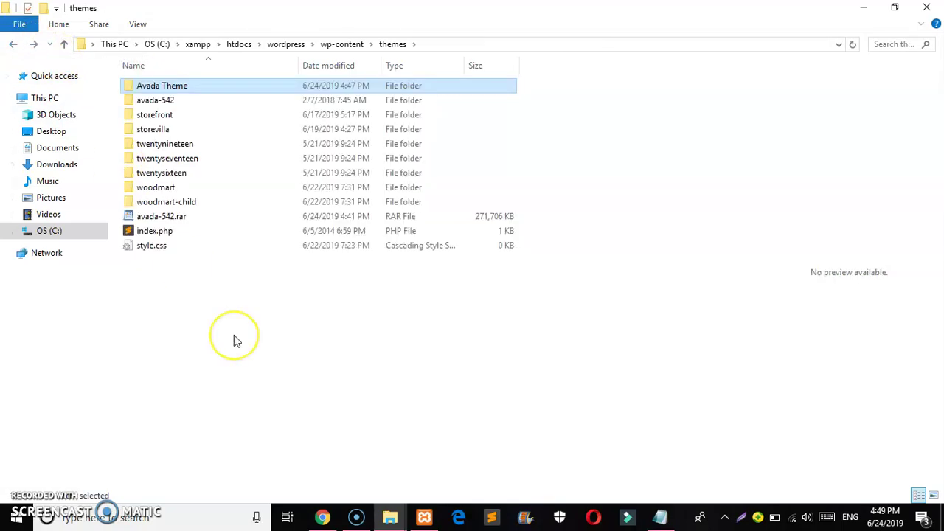
key("ctrl+v")
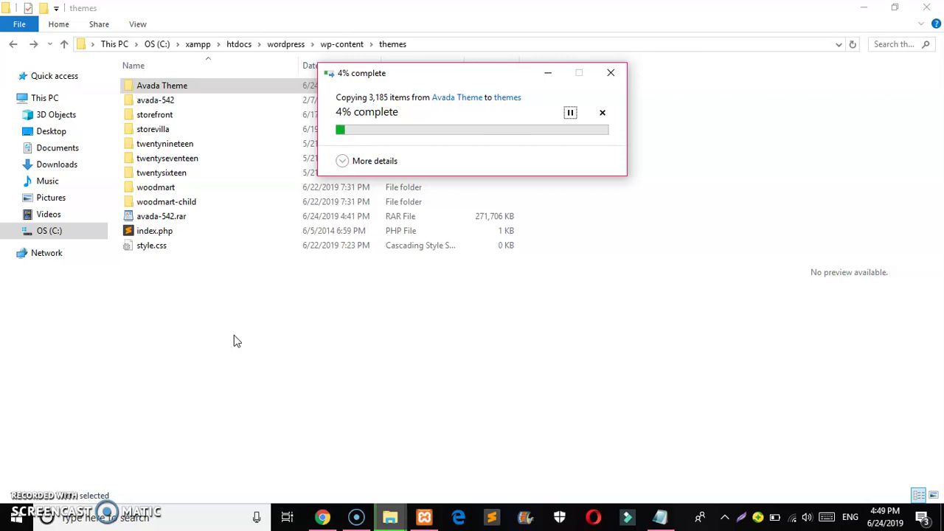
left_click(218, 90)
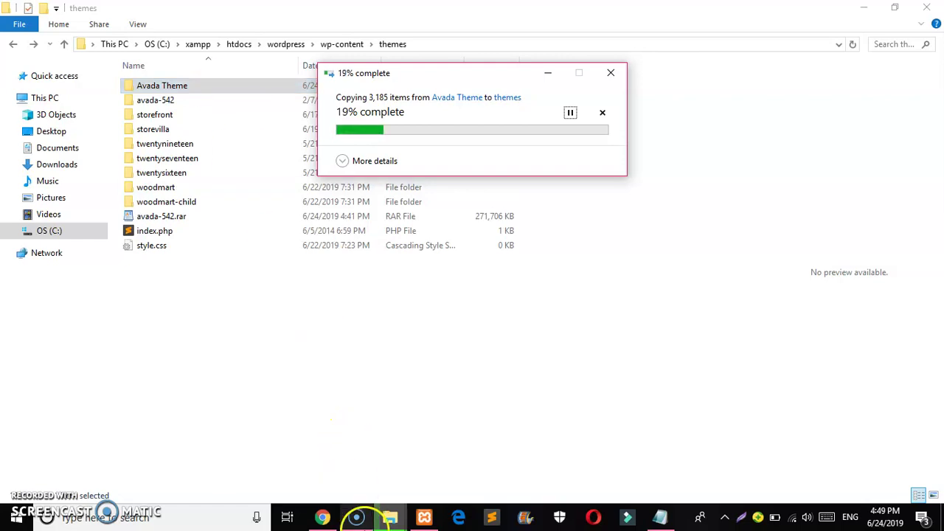
left_click(359, 518)
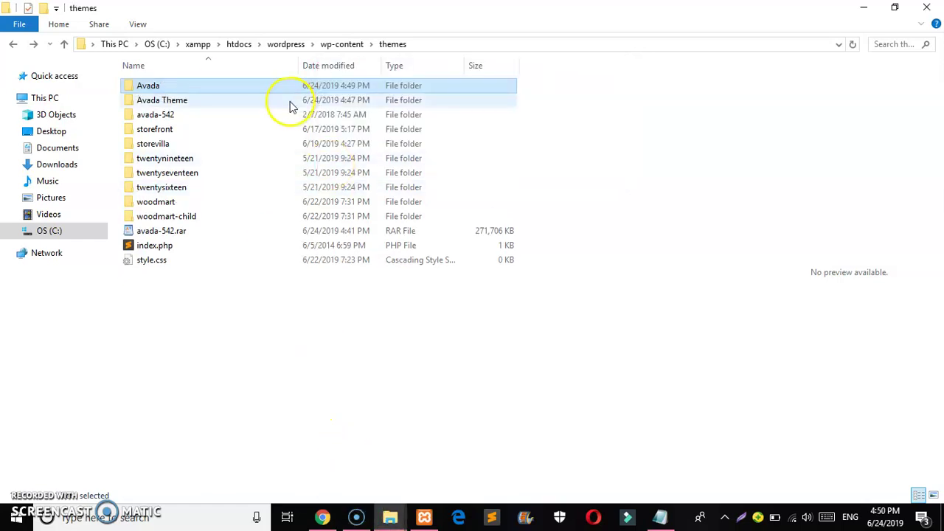
Examine the theme files in the NULLED version's Avada folder inside Avada Theme's Avada folder, and return to the version folders.
double_click(291, 101)
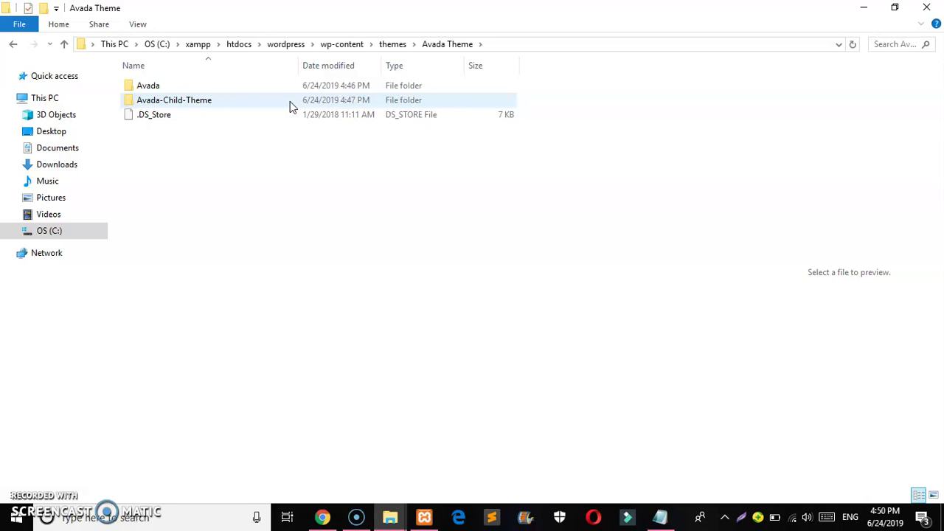
double_click(273, 87)
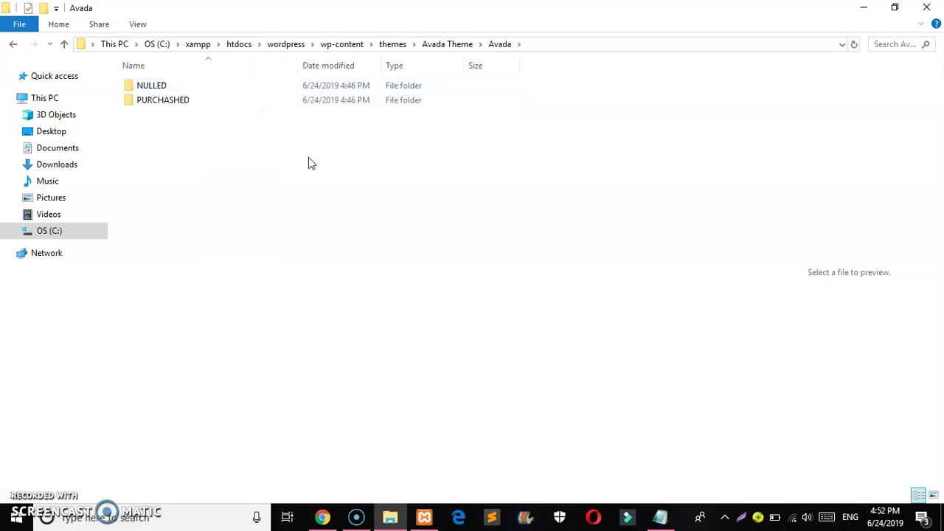
left_click(258, 93)
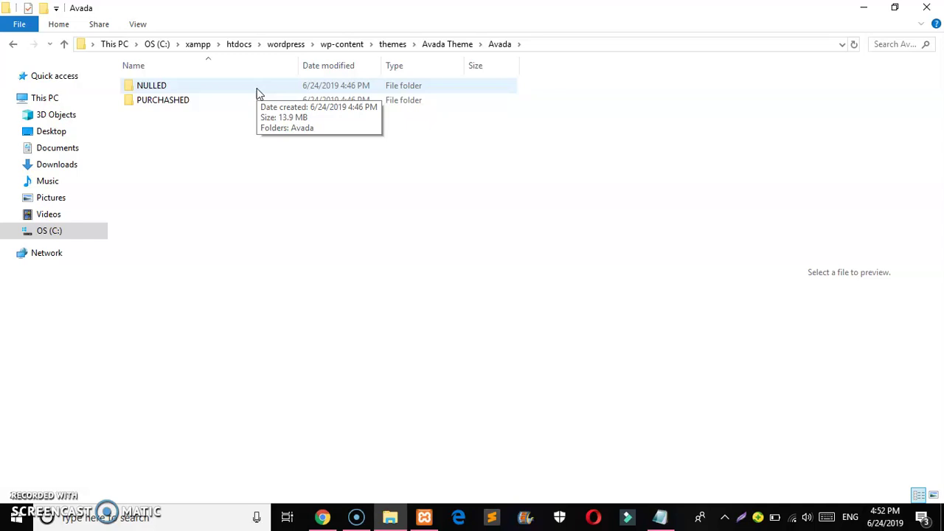
double_click(258, 93)
left_click(254, 94)
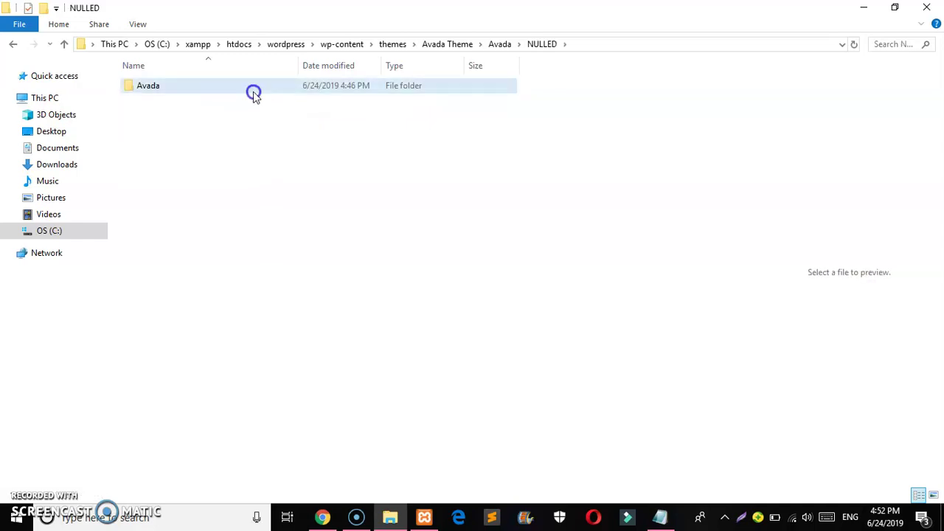
double_click(254, 94)
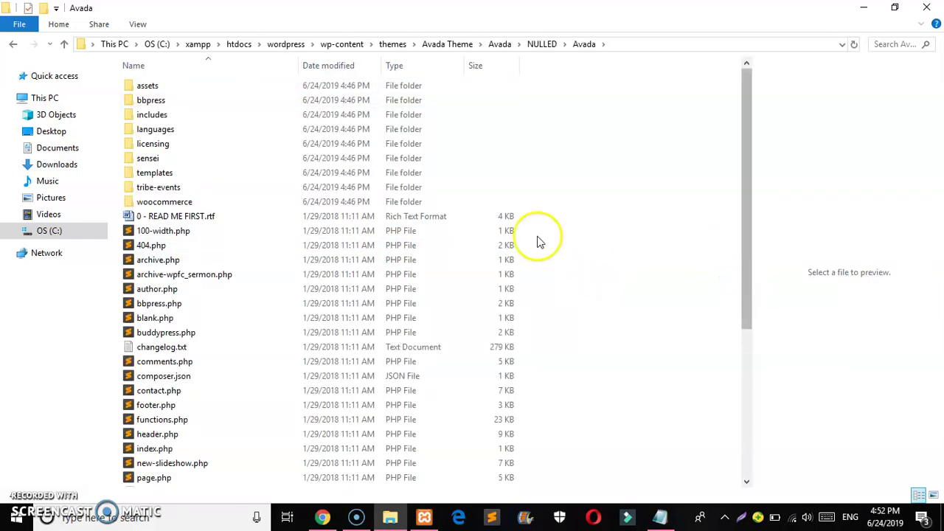
left_click(12, 45)
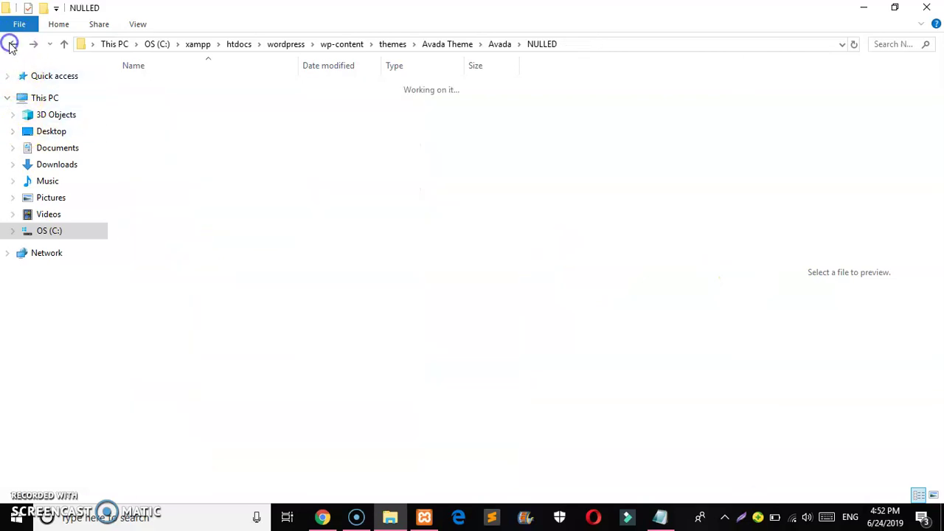
left_click(12, 45)
Examine the theme files in the PURCHASHED version's Avada folder and return to the version folders.
left_click(151, 103)
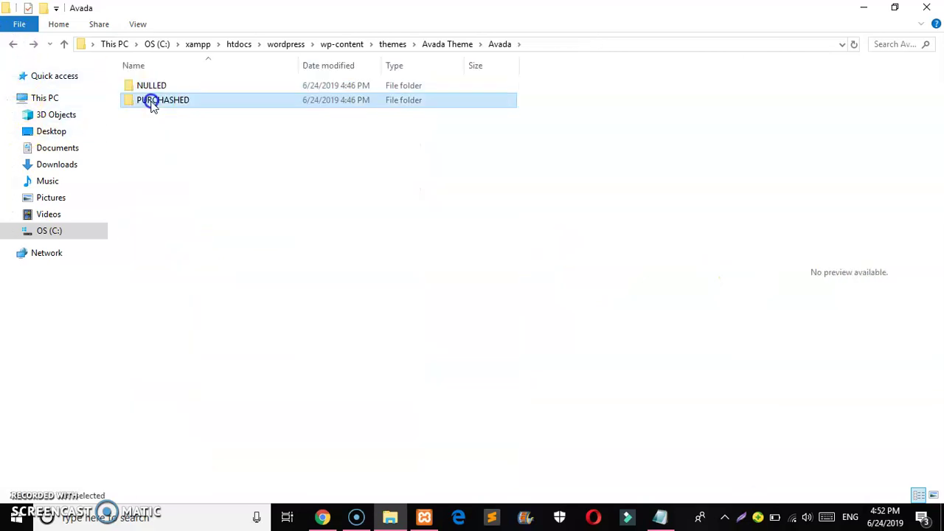
double_click(151, 103)
double_click(148, 84)
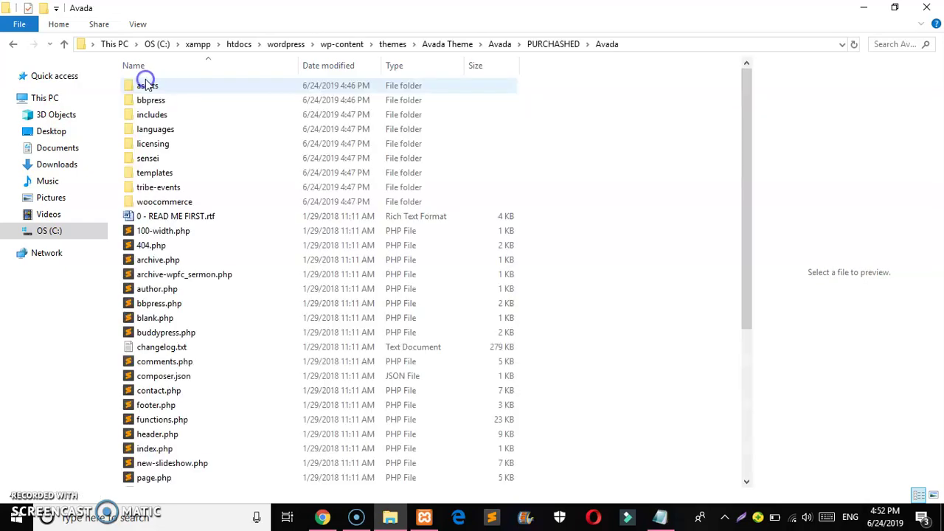
left_click(15, 44)
left_click(15, 44)
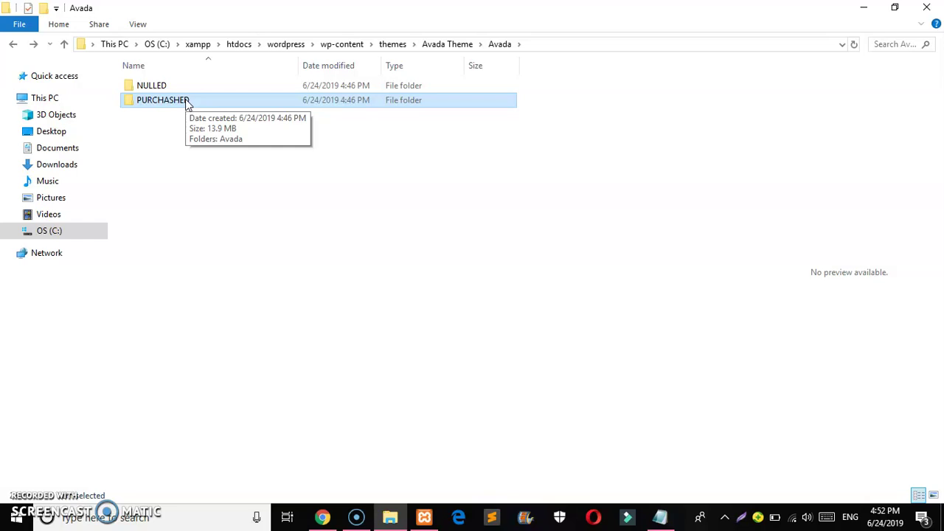
left_click(186, 102)
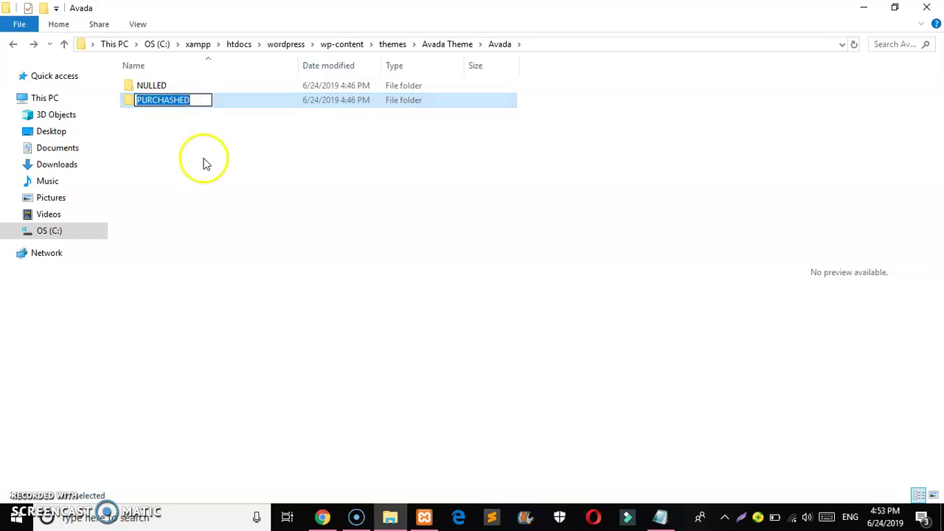
left_click(204, 159)
left_click(210, 108)
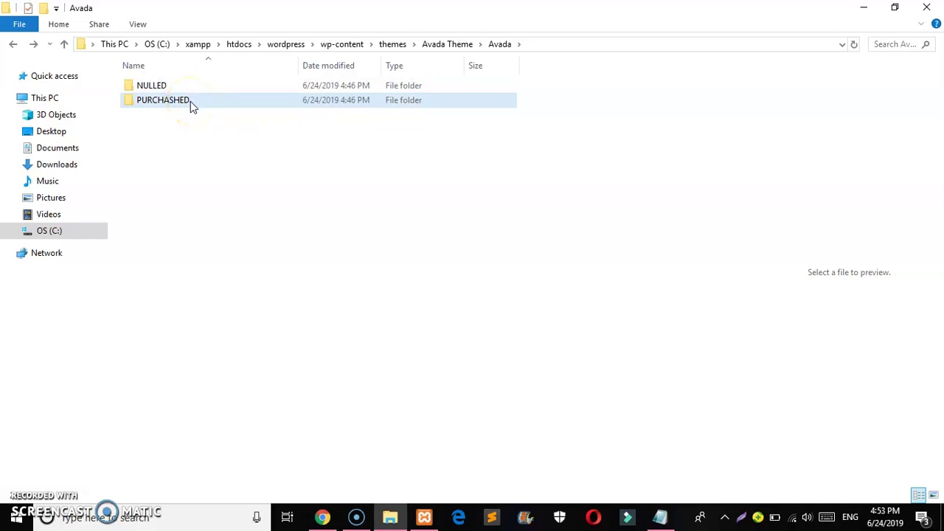
Copy the Avada folder from the PURCHASHED folder and paste it directly into the WordPress themes folder.
double_click(190, 101)
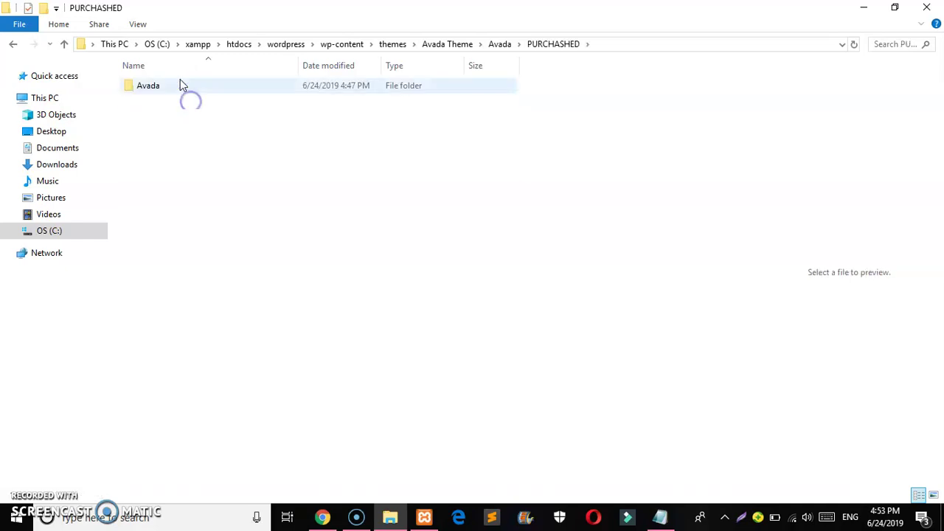
left_click(182, 84)
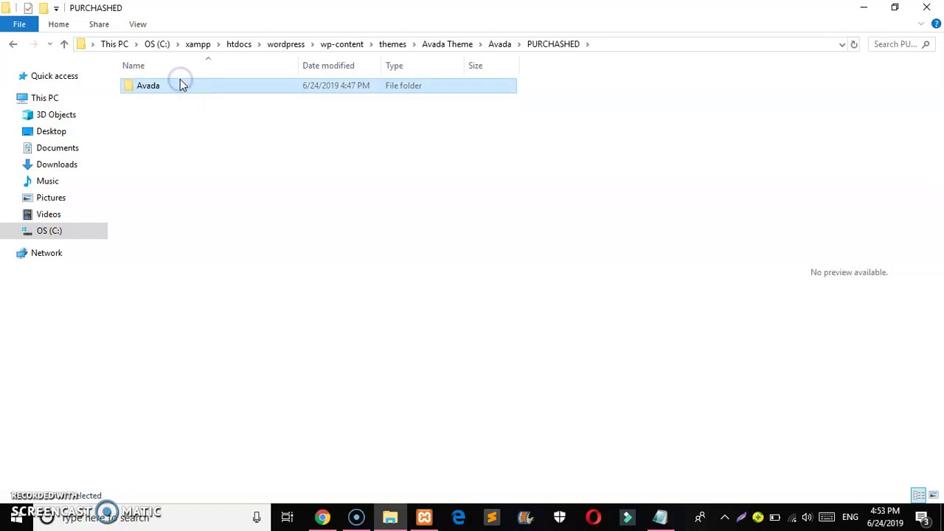
left_click(13, 45)
left_click(13, 45)
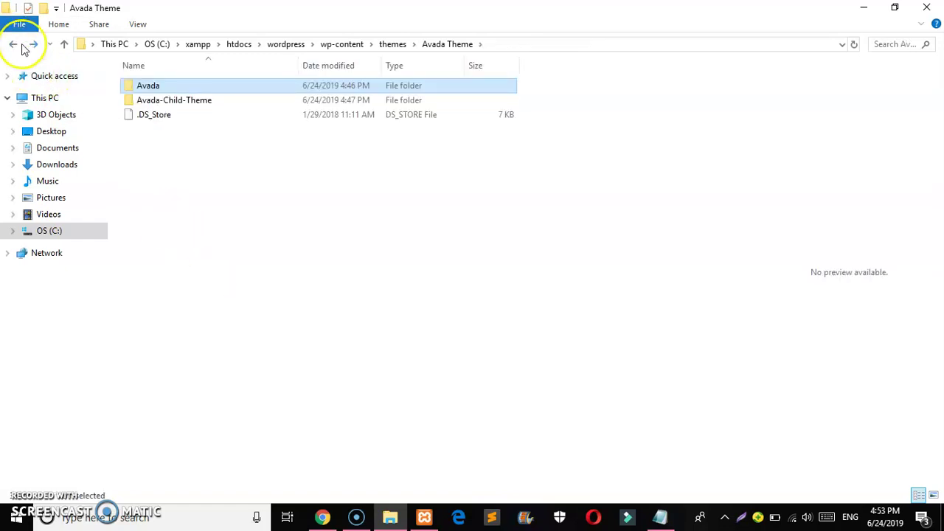
left_click(15, 44)
left_click(241, 300)
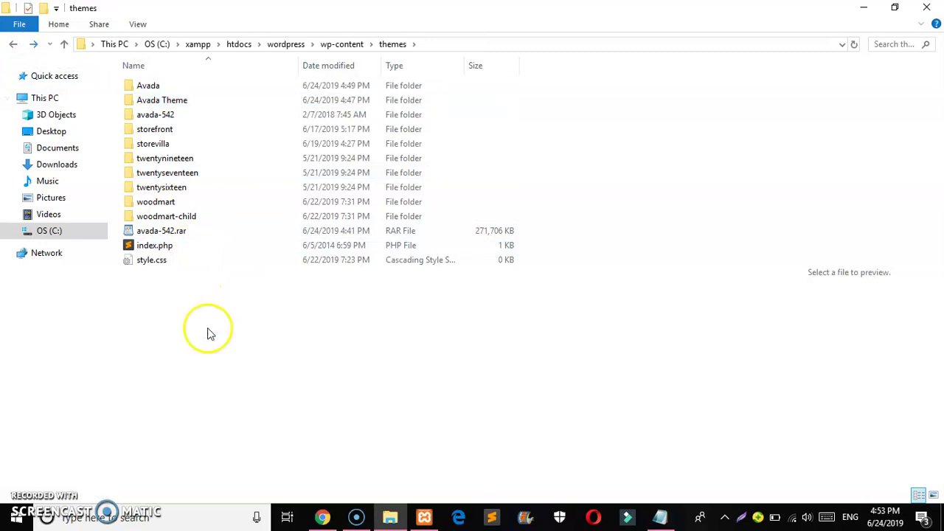
key("ctrl+v")
Switch to Chrome, reload the WordPress themes page and look for the Avada and Avada Child themes.
key("alt+Tab")
left_click(60, 36)
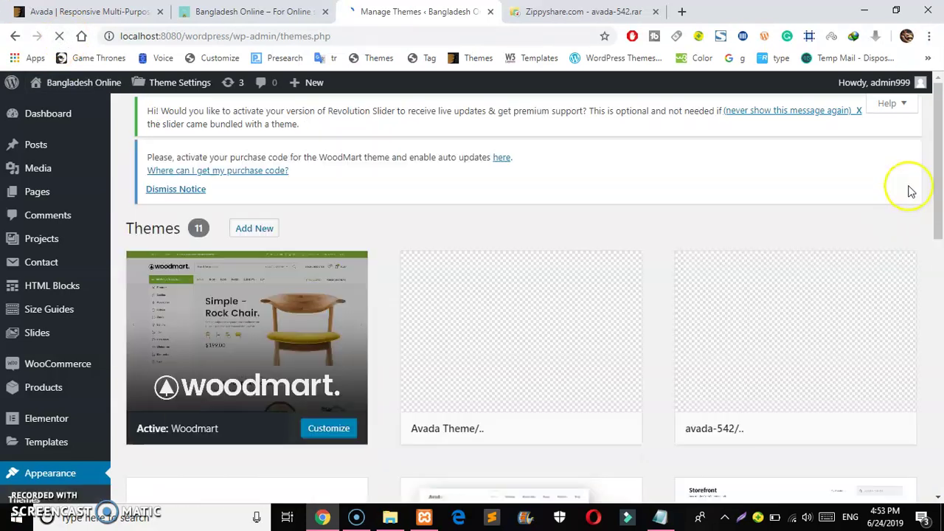
left_click_drag(936, 170, 939, 262)
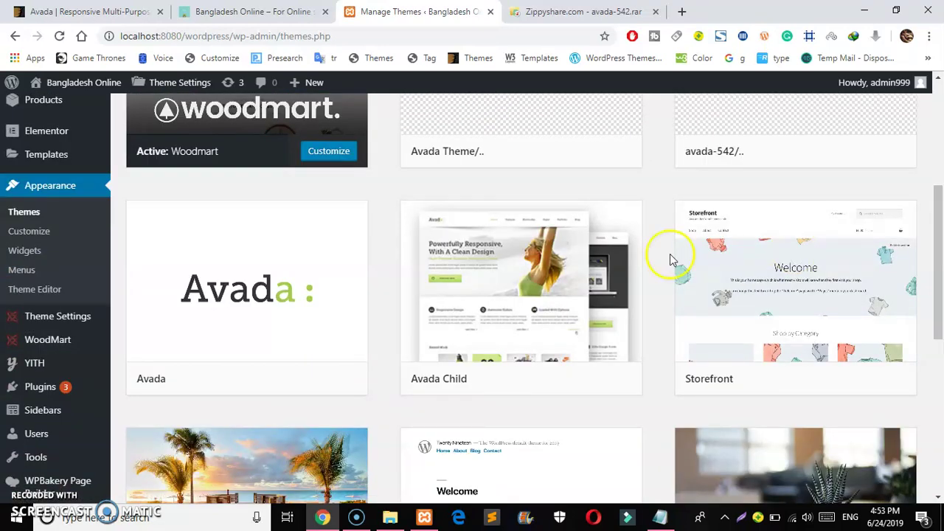
mouse_move(558, 327)
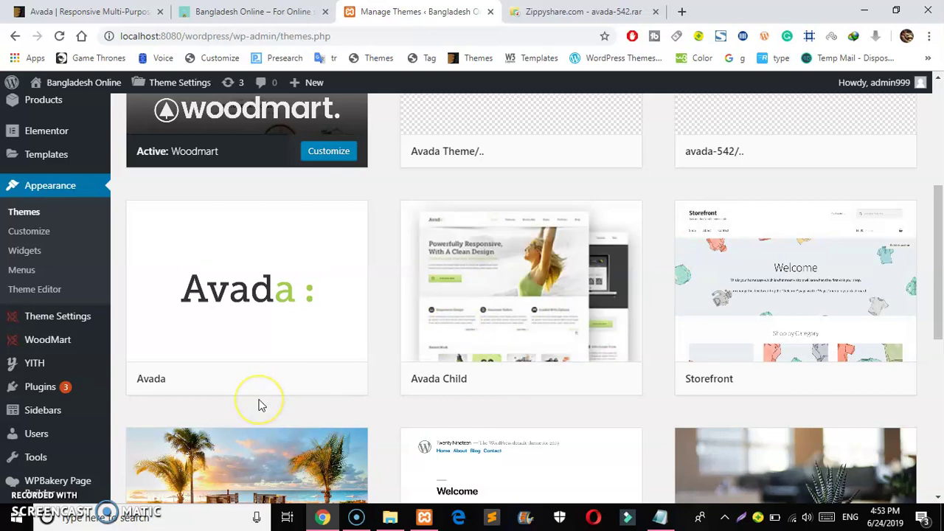